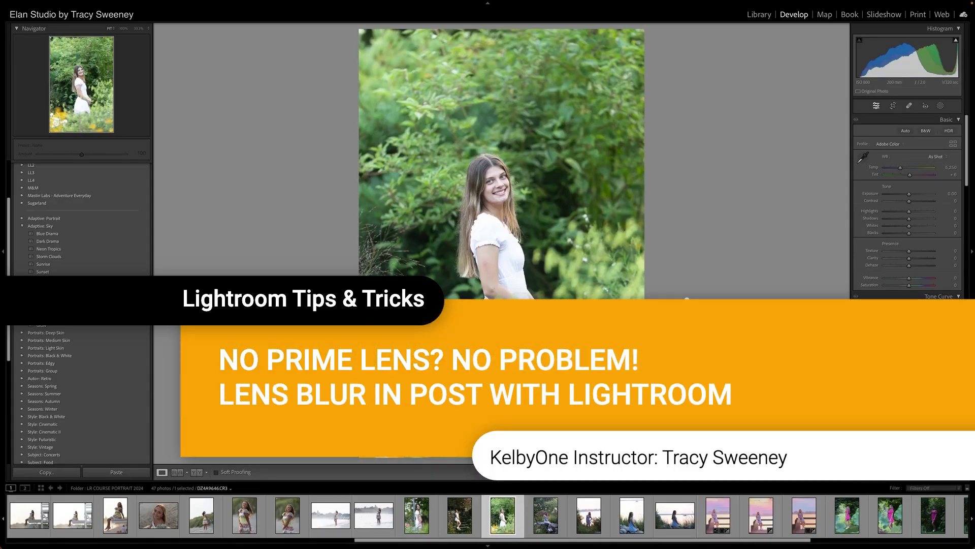
# Browse the filmstrip photos and open the beach shot of the sitting girl.
pyautogui.press('Left')
pyautogui.click(455, 516)
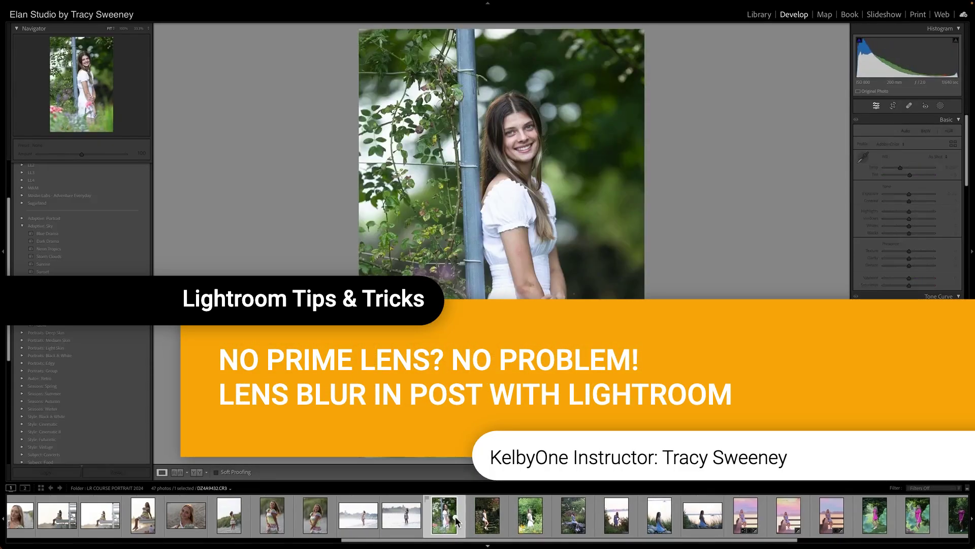
pyautogui.click(363, 513)
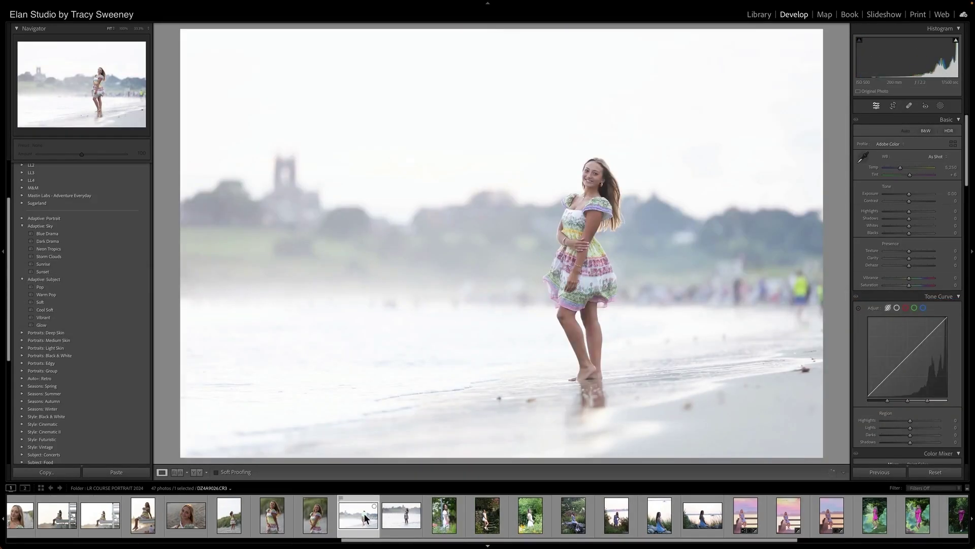
pyautogui.click(278, 514)
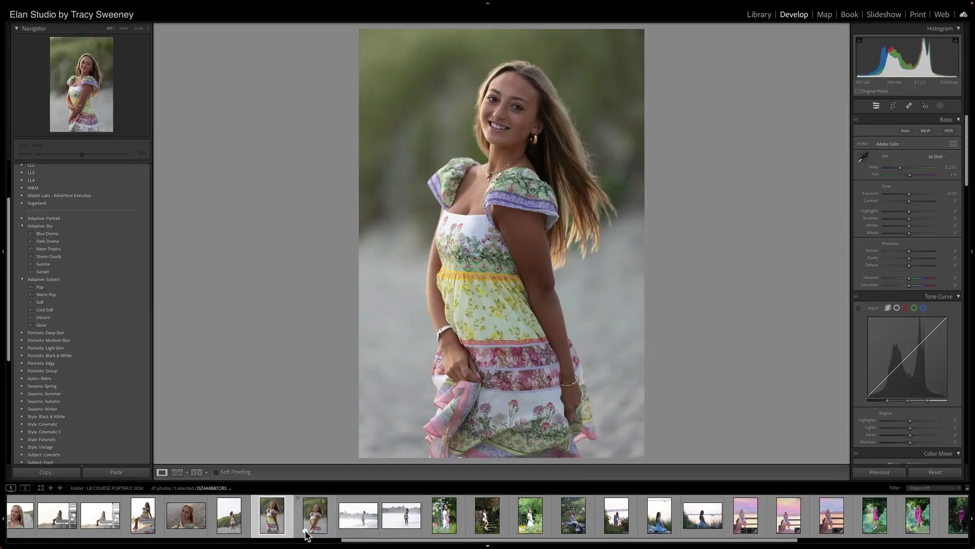
pyautogui.scroll(1, 305, 534)
pyautogui.scroll(9, 305, 533)
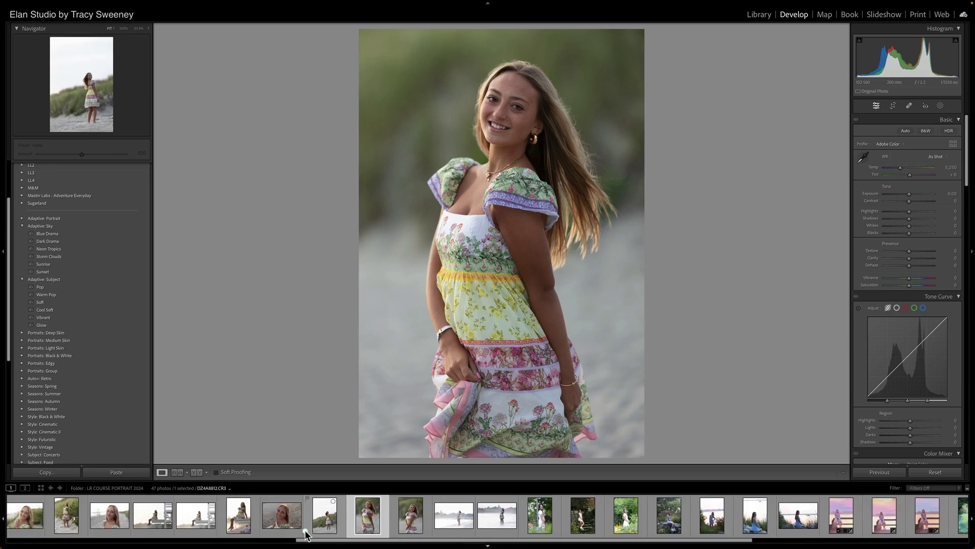
pyautogui.scroll(6, 306, 533)
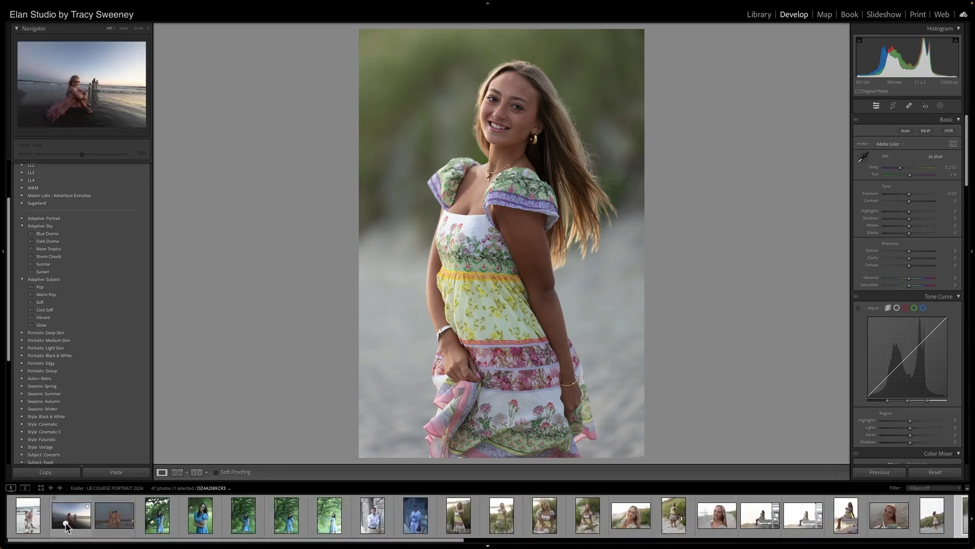
pyautogui.click(71, 516)
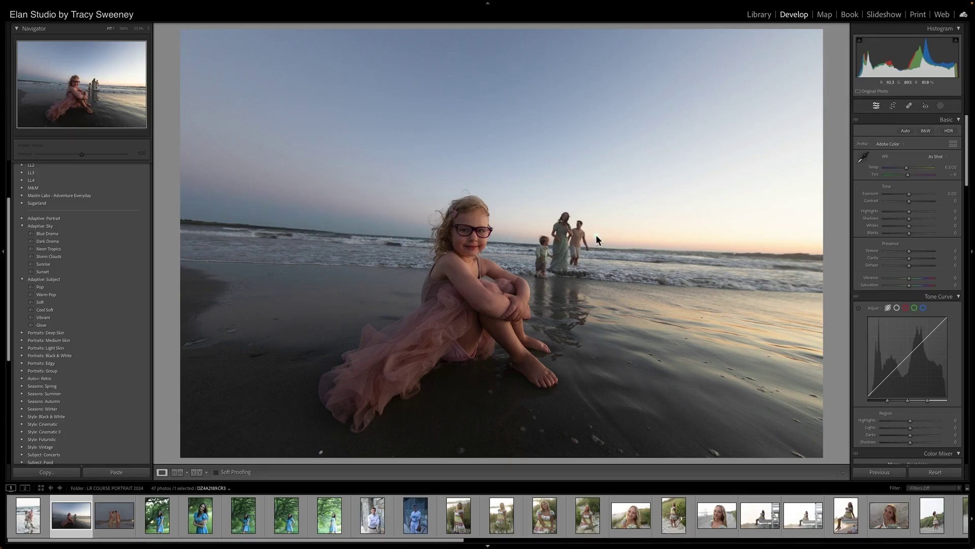
# Show the shooting info overlay, glance at the blue-dress portrait, then return to the beach photo.
pyautogui.press('i')
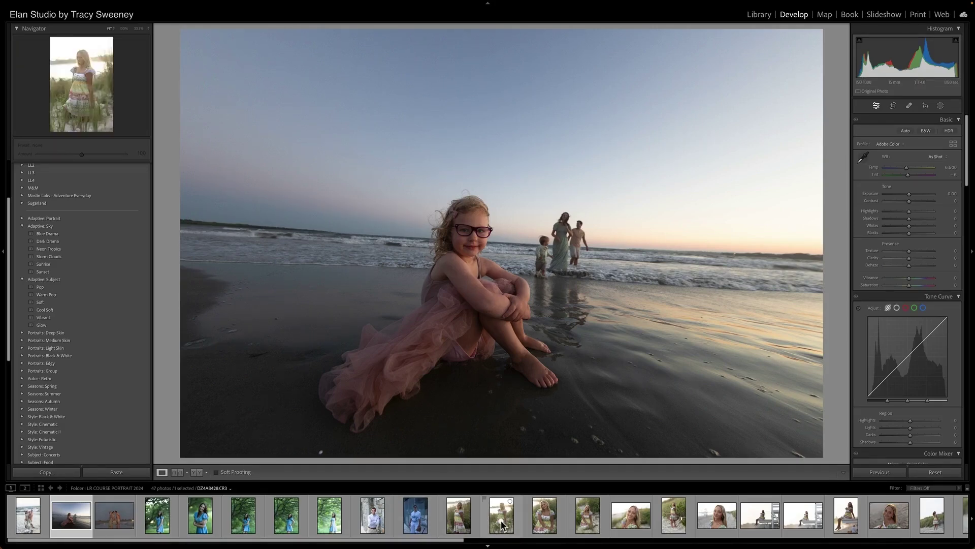
pyautogui.click(202, 518)
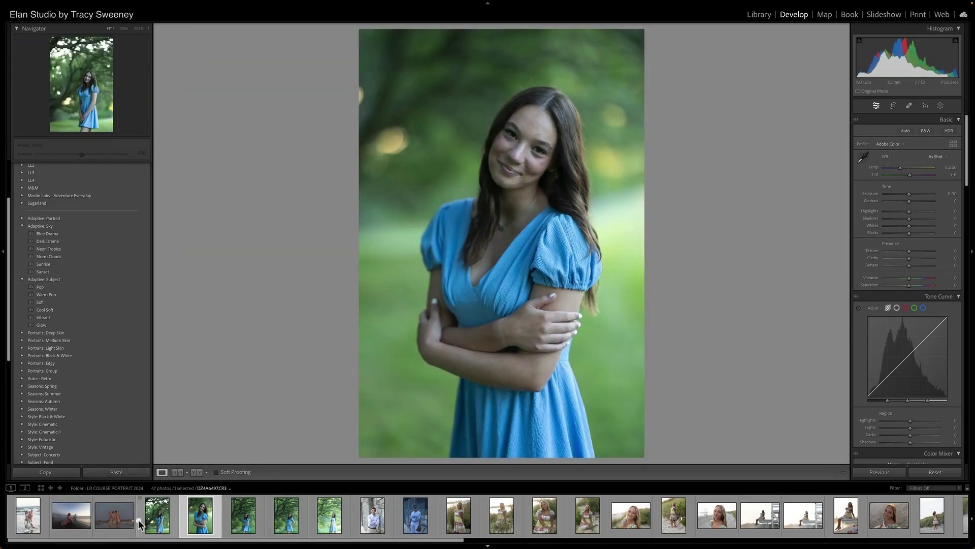
pyautogui.click(82, 520)
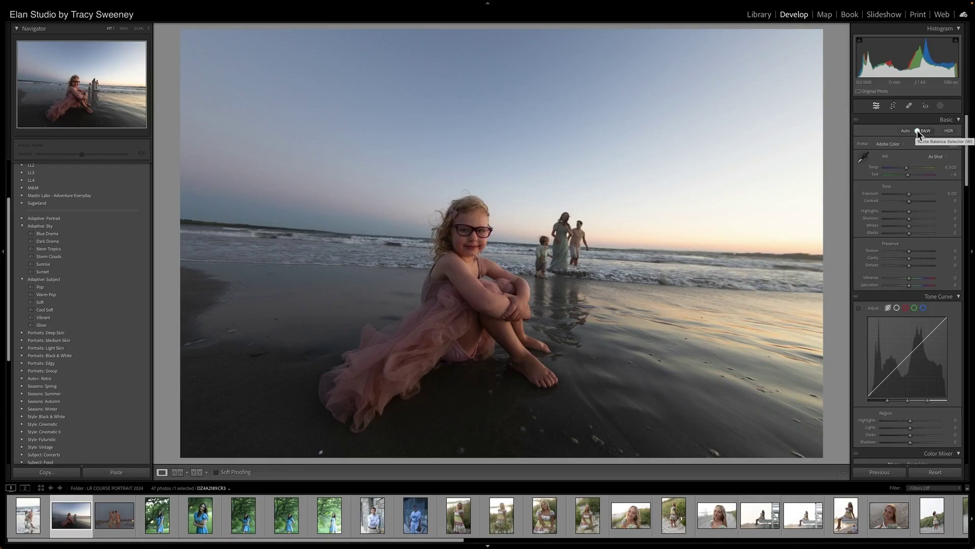
# Straighten the beach photo to a -1.25° crop angle so the horizon is level.
pyautogui.click(895, 107)
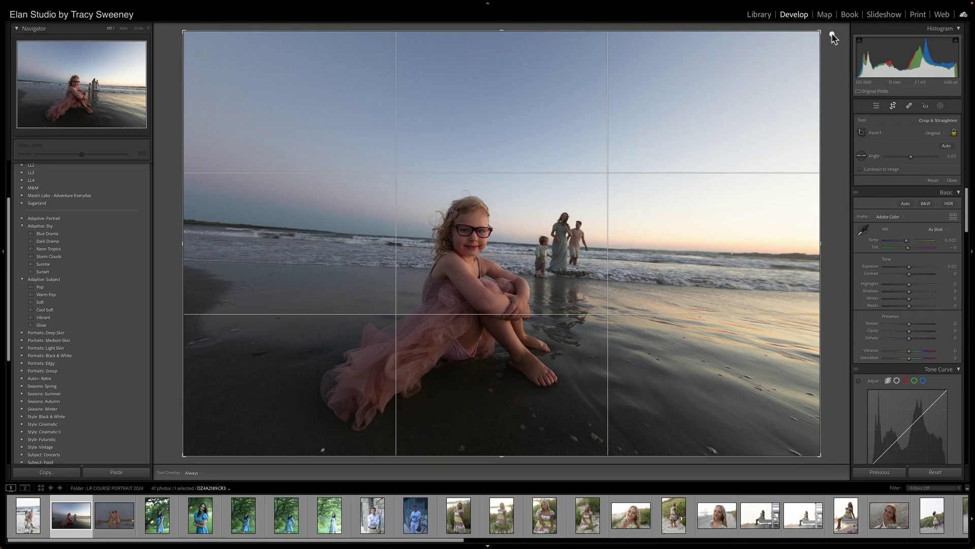
pyautogui.moveTo(832, 32); pyautogui.dragTo(817, 23)
pyautogui.press('Return')
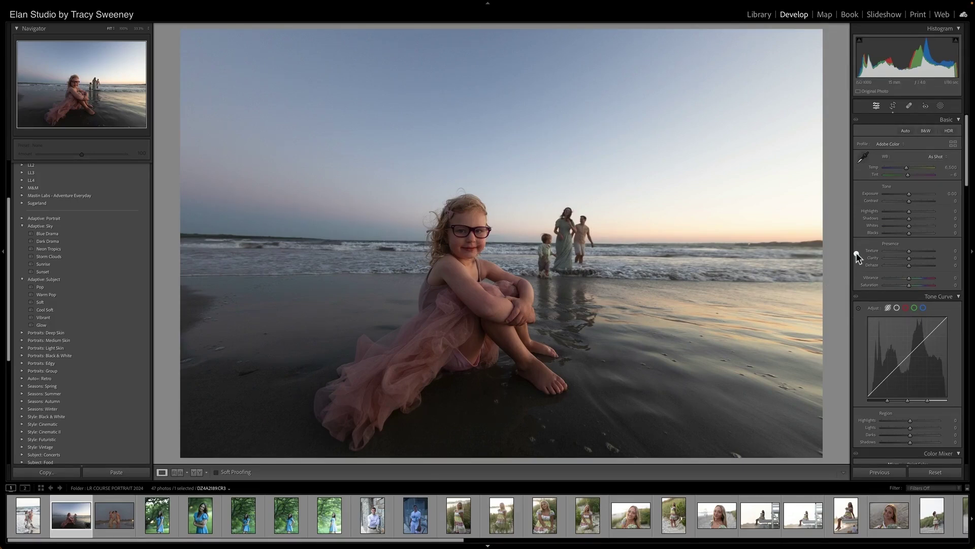
# Apply the Adaptive Subject: Warm Pop preset and lower its Amount to 76.
pyautogui.scroll(3, 41, 218)
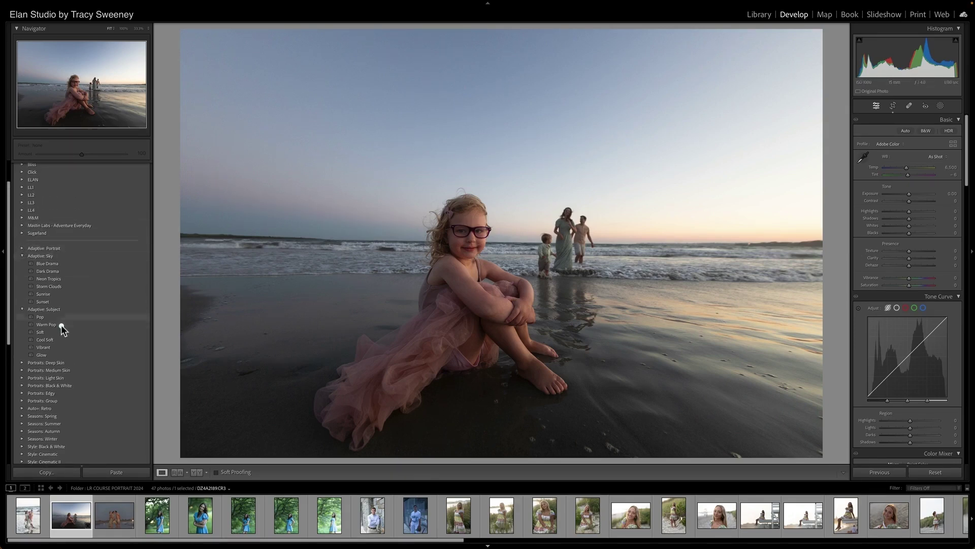
pyautogui.scroll(-3, 61, 325)
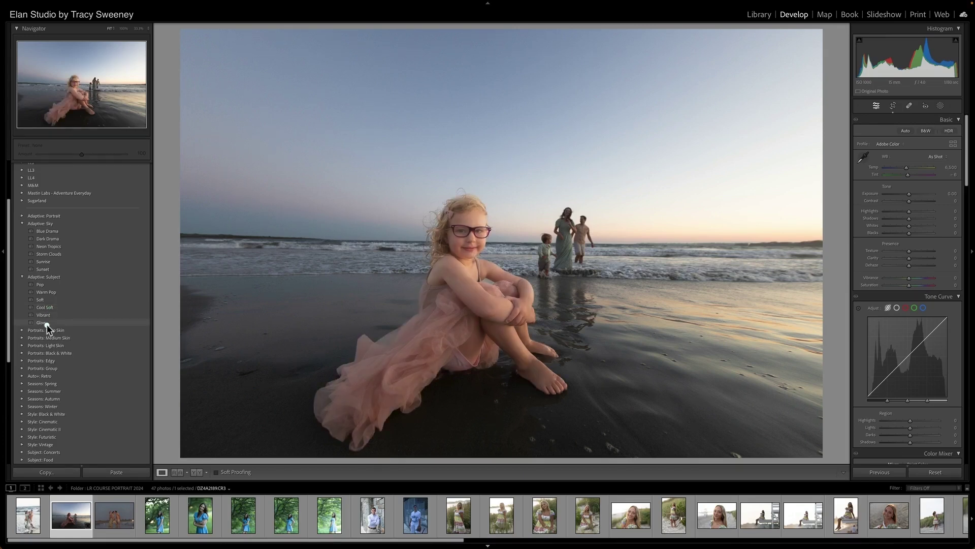
pyautogui.click(42, 291)
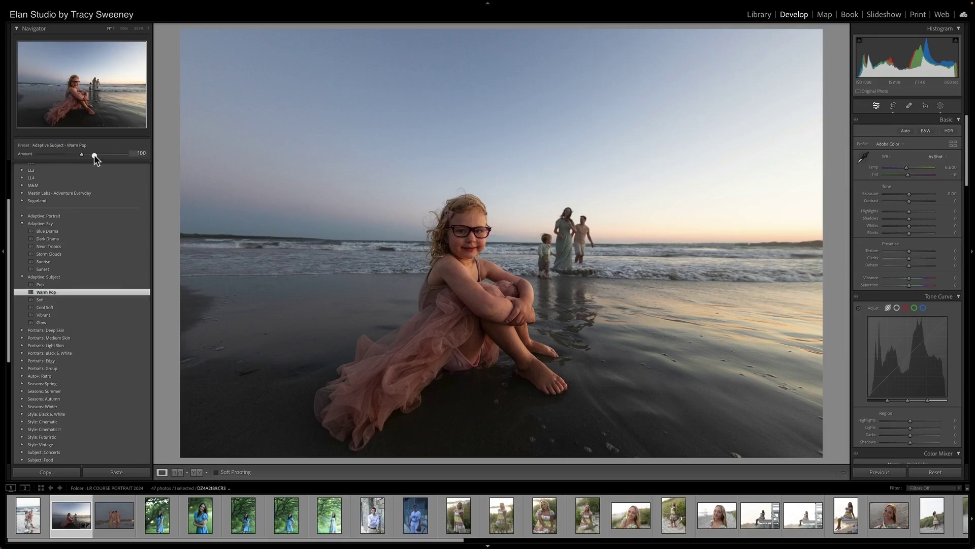
pyautogui.moveTo(82, 158); pyautogui.dragTo(72, 159)
pyautogui.moveTo(72, 159); pyautogui.dragTo(70, 158)
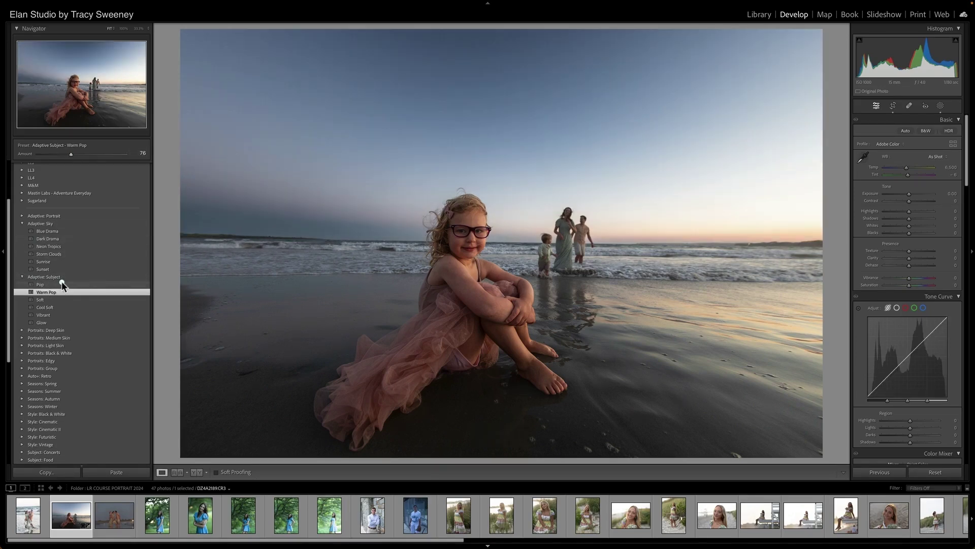
pyautogui.scroll(-1, 62, 281)
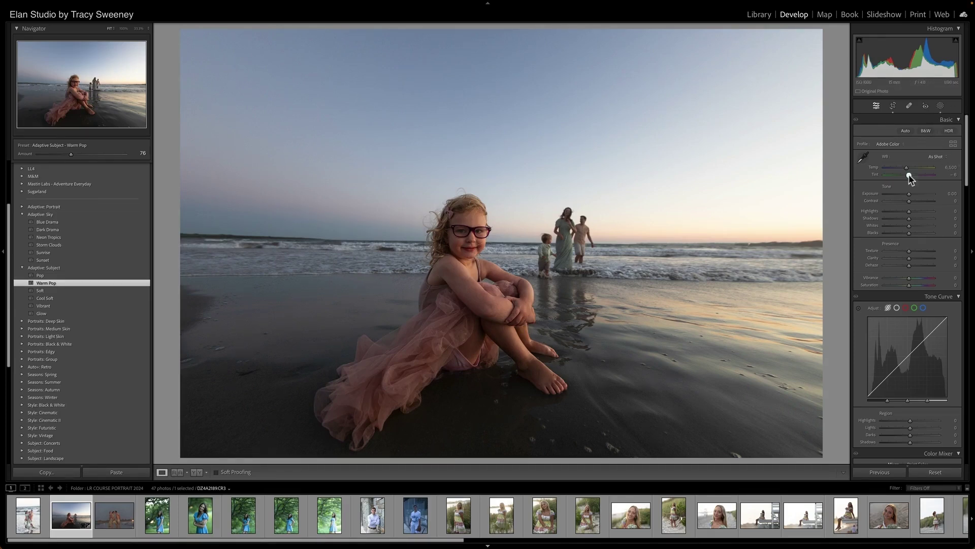
# Set Exposure +0.25, Highlights -47, Shadows +52, Blacks +25 and Clarity -18.
pyautogui.click(917, 219)
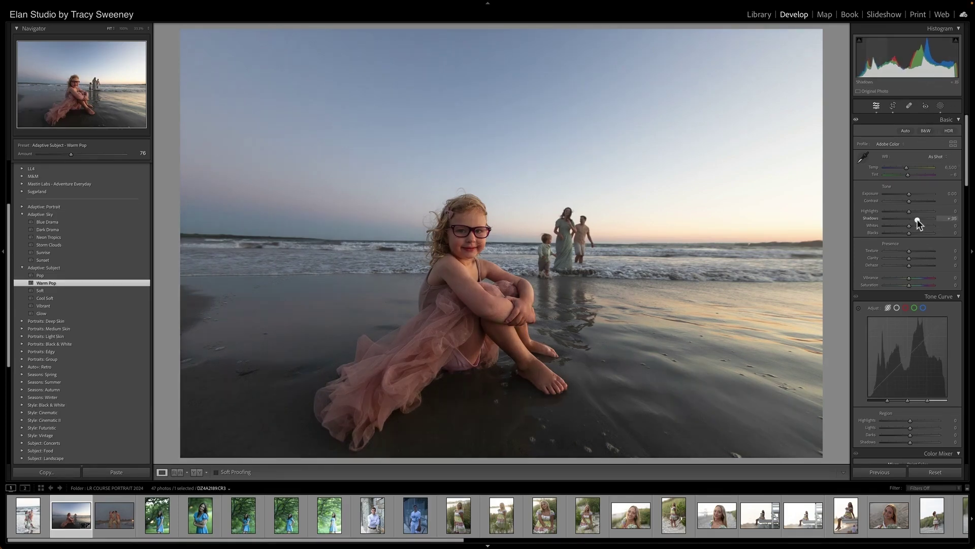
pyautogui.moveTo(916, 219); pyautogui.dragTo(896, 212)
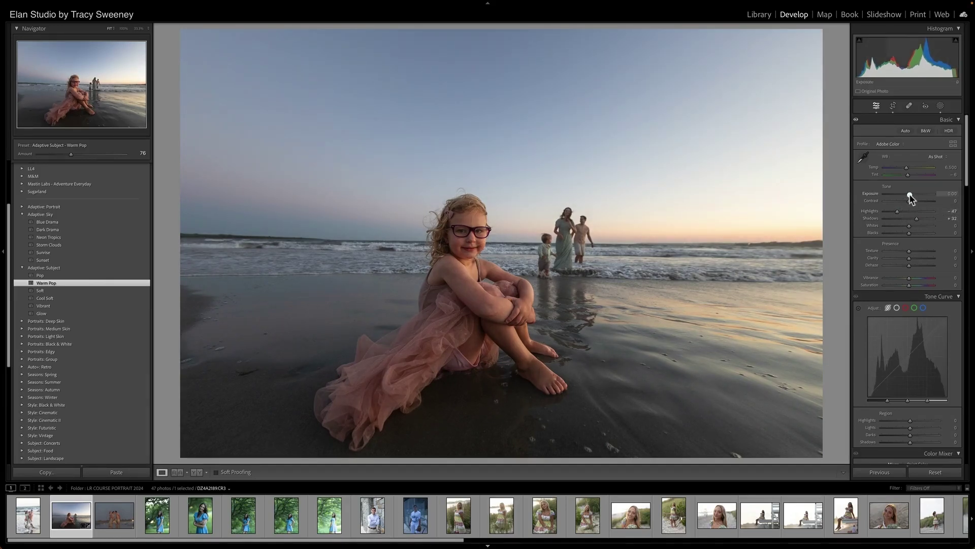
pyautogui.moveTo(909, 193); pyautogui.dragTo(911, 194)
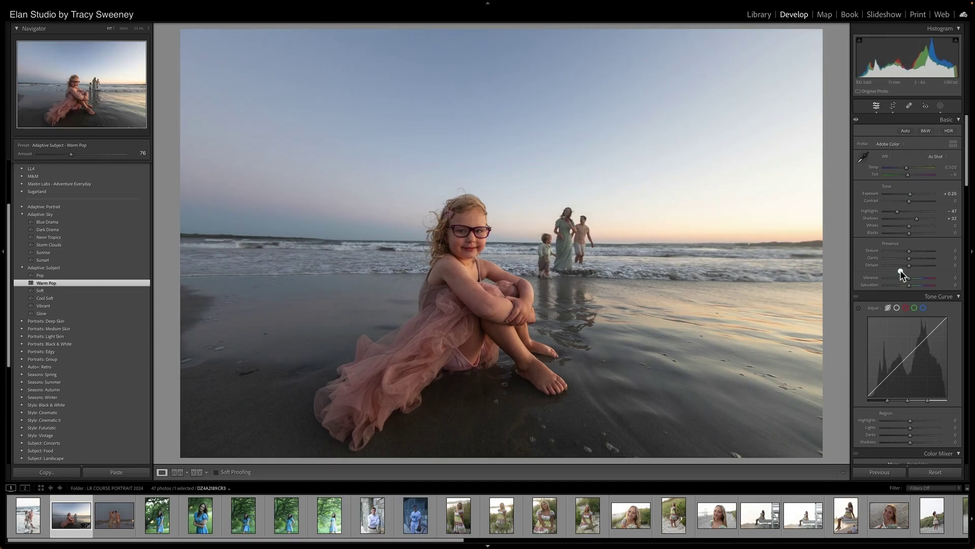
pyautogui.moveTo(909, 233); pyautogui.dragTo(907, 259)
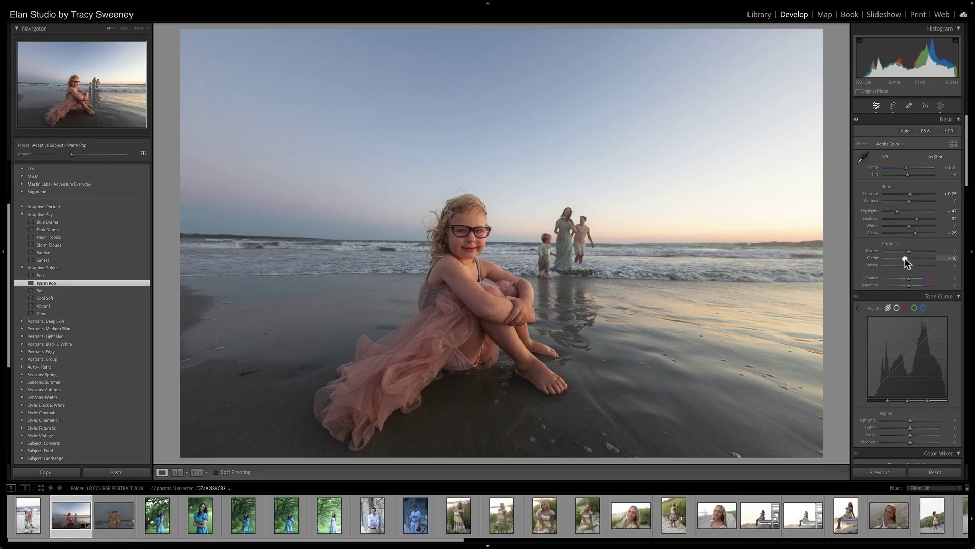
pyautogui.moveTo(904, 259); pyautogui.dragTo(904, 260)
pyautogui.scroll(-1, 906, 258)
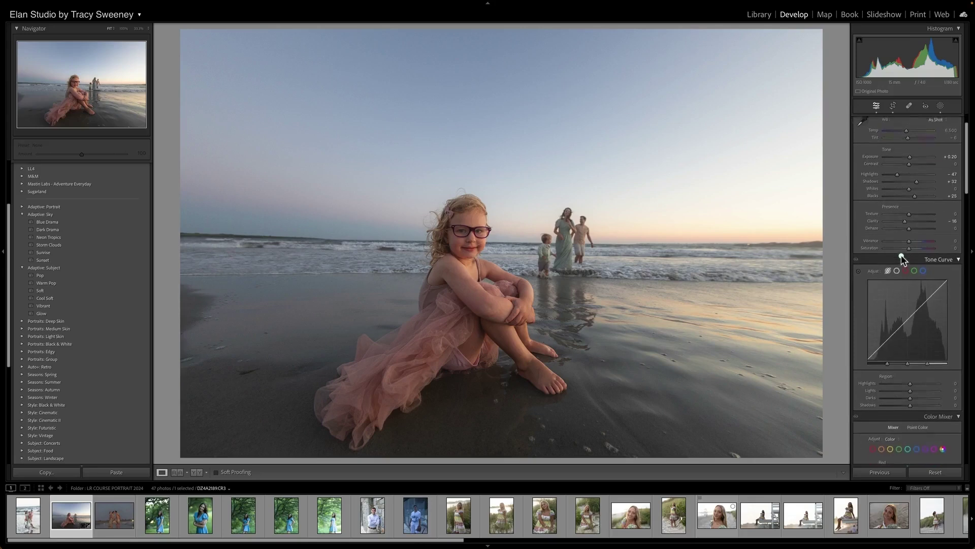
# In the Color Mixer, raise Red luminance to +39 and Red saturation to +41.
pyautogui.scroll(-8, 901, 254)
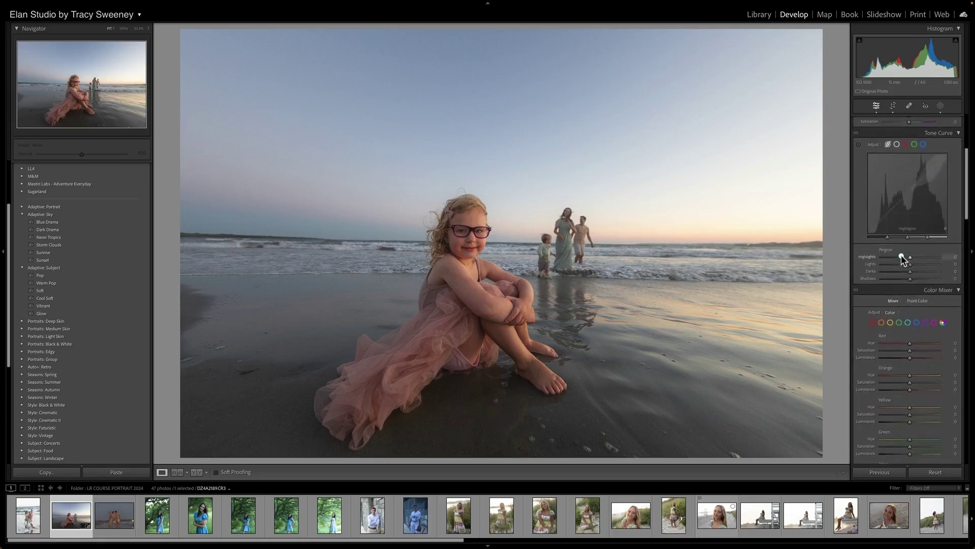
pyautogui.scroll(-1, 901, 255)
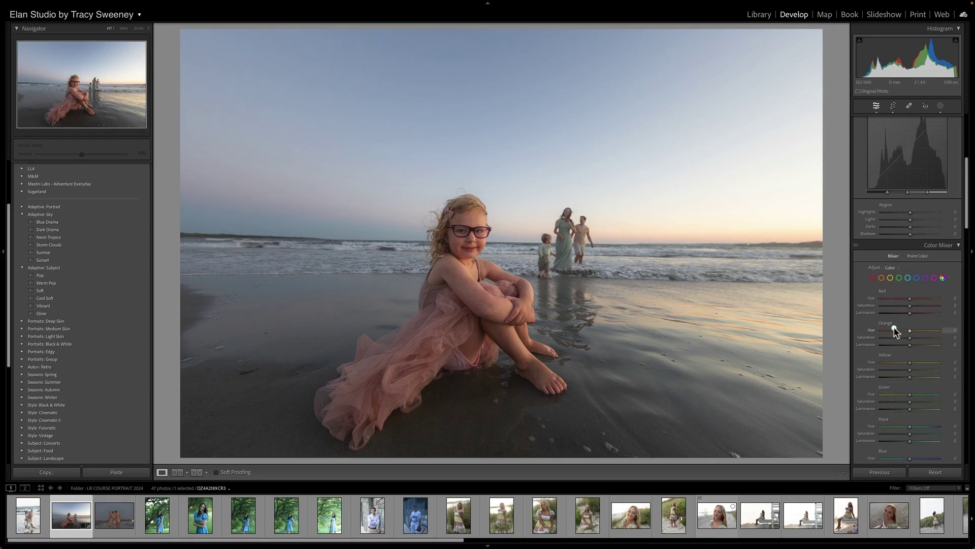
pyautogui.scroll(-4, 895, 330)
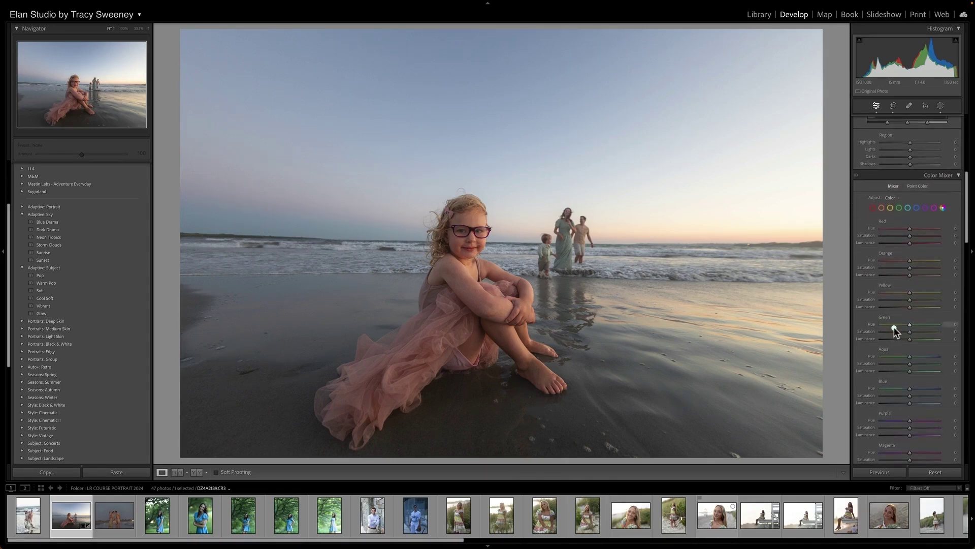
pyautogui.scroll(-2, 895, 332)
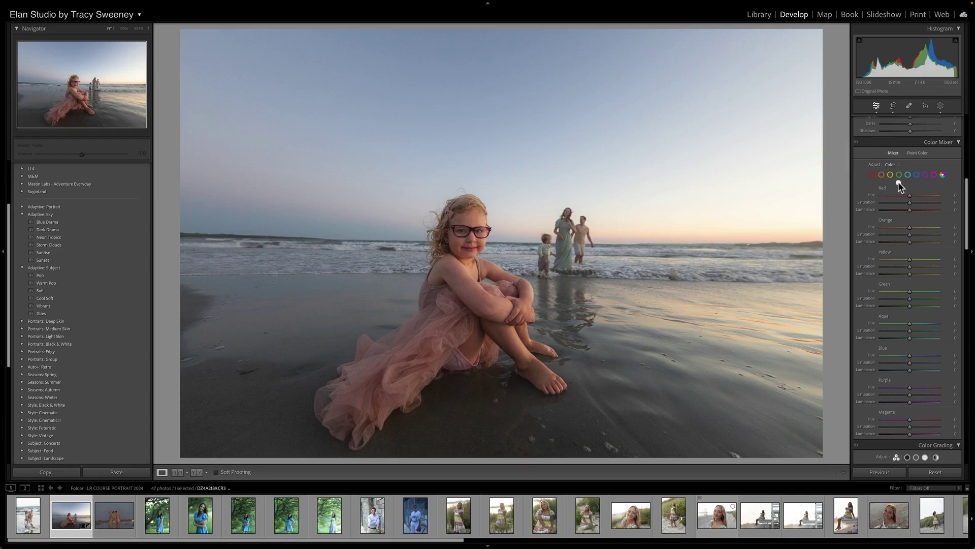
pyautogui.moveTo(909, 203); pyautogui.dragTo(911, 203)
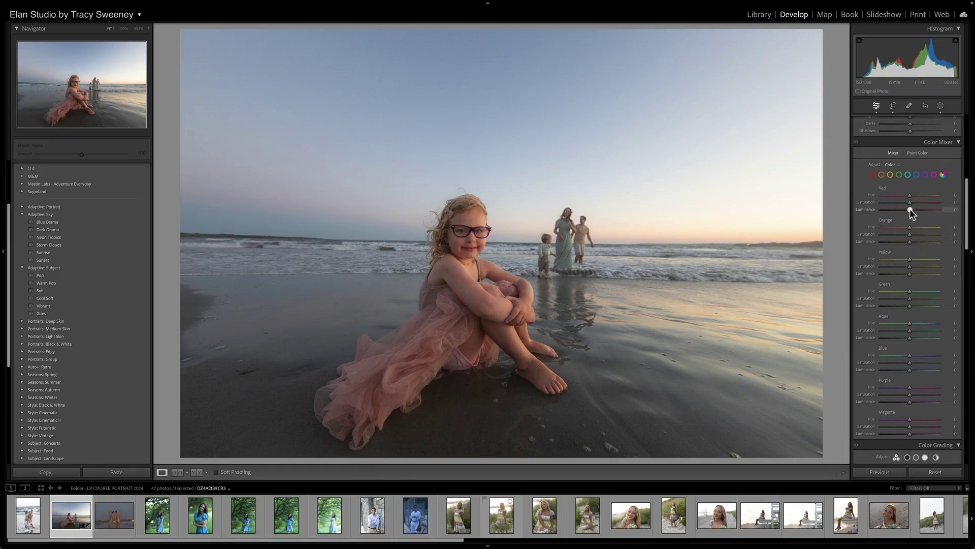
pyautogui.moveTo(909, 208); pyautogui.dragTo(921, 208)
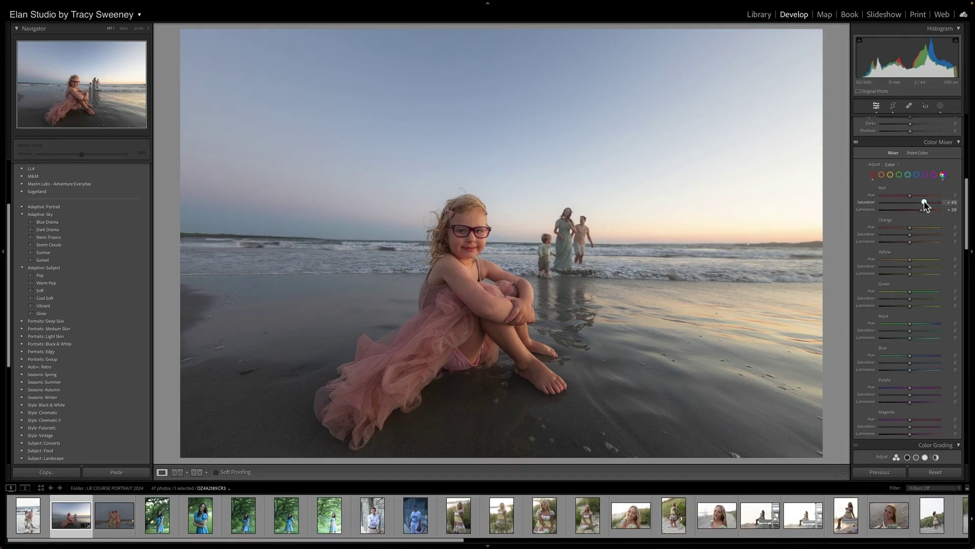
pyautogui.moveTo(925, 202)
pyautogui.mouseDown()
pyautogui.moveTo(940, 202)
pyautogui.moveTo(829, 209)
pyautogui.moveTo(940, 203)
pyautogui.moveTo(921, 205)
pyautogui.mouseUp()
# Reset the Red hue shift to zero and boost Blue saturation to +46.
pyautogui.moveTo(938, 196); pyautogui.dragTo(934, 196)
pyautogui.doubleClick(923, 195)
pyautogui.moveTo(910, 362)
pyautogui.mouseDown()
pyautogui.moveTo(931, 360)
pyautogui.moveTo(913, 369)
pyautogui.mouseUp()
# Add a Linear Gradient mask running from the top edge down to the girl's head.
pyautogui.click(940, 106)
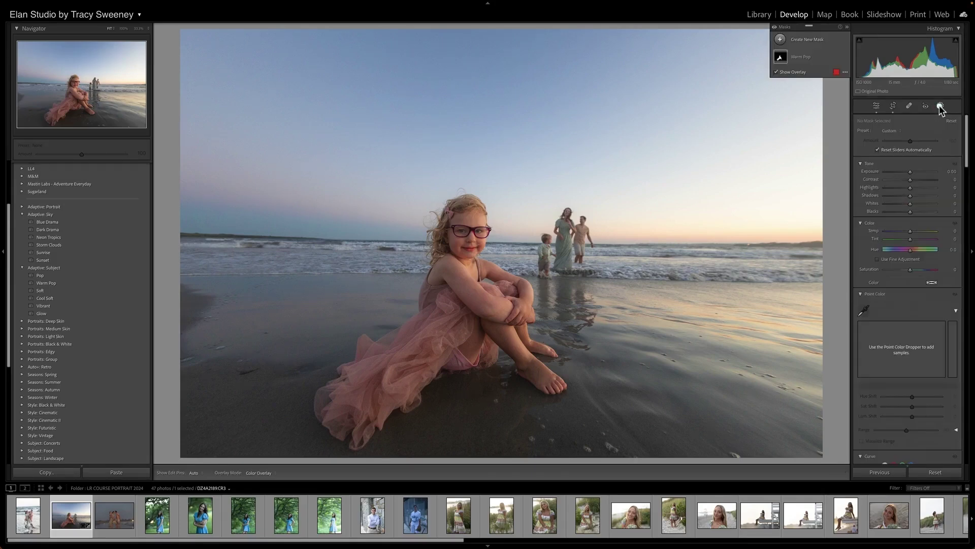
pyautogui.click(780, 40)
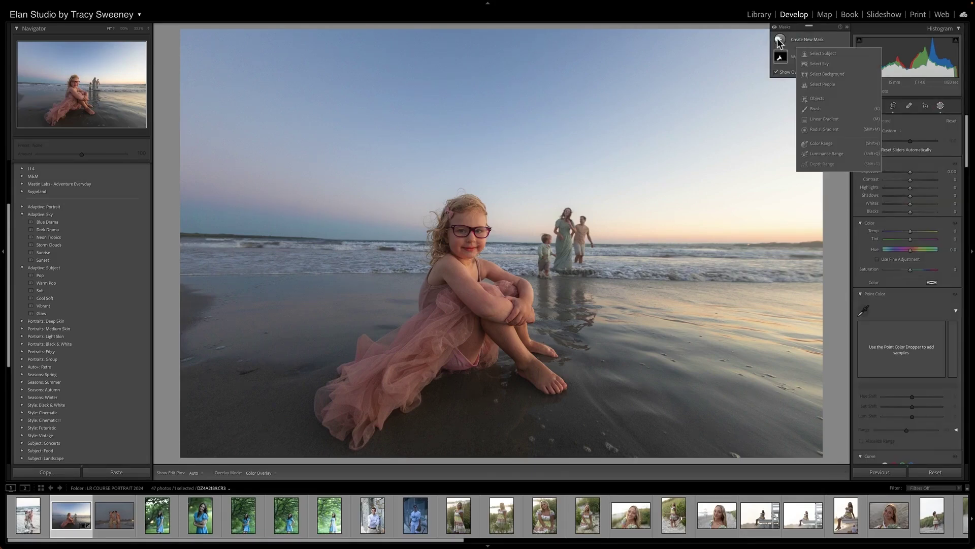
pyautogui.click(828, 117)
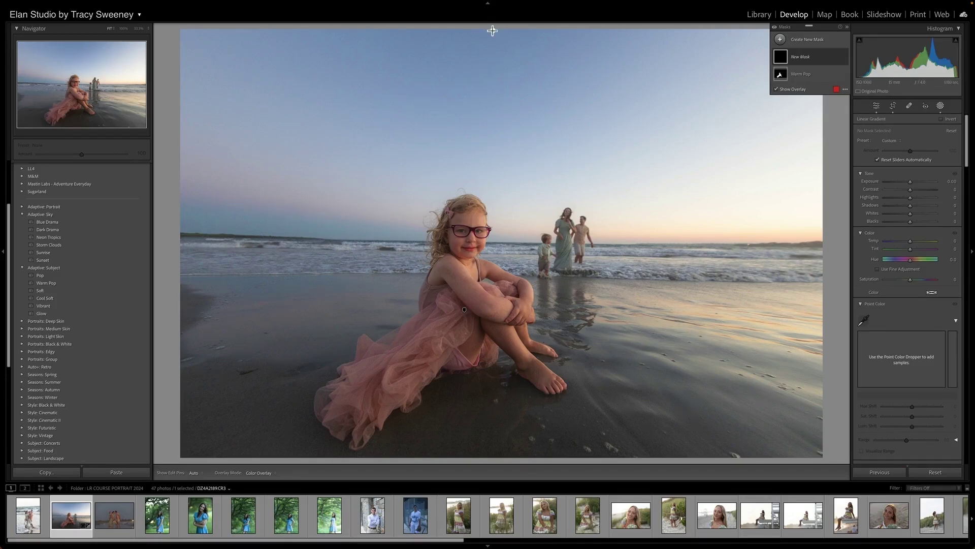
pyautogui.moveTo(492, 31); pyautogui.dragTo(479, 215)
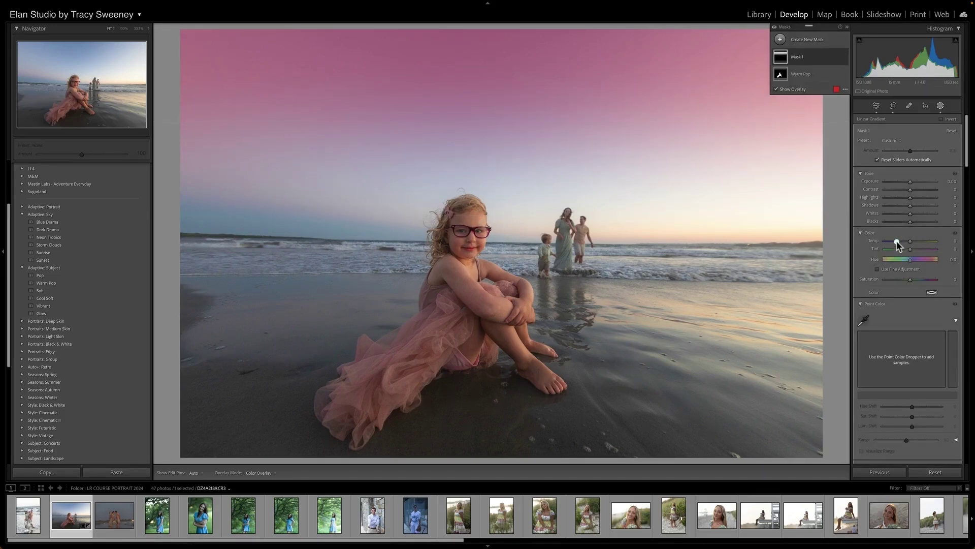
# Set the sky mask's Temp to -44, reset Tint to neutral, and Saturation to -14.
pyautogui.click(910, 241)
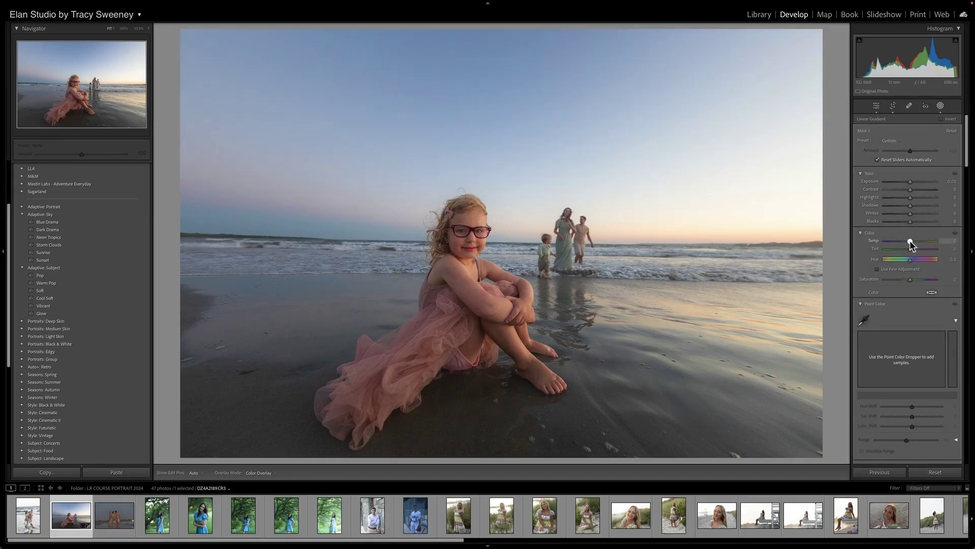
pyautogui.moveTo(915, 241); pyautogui.dragTo(918, 242)
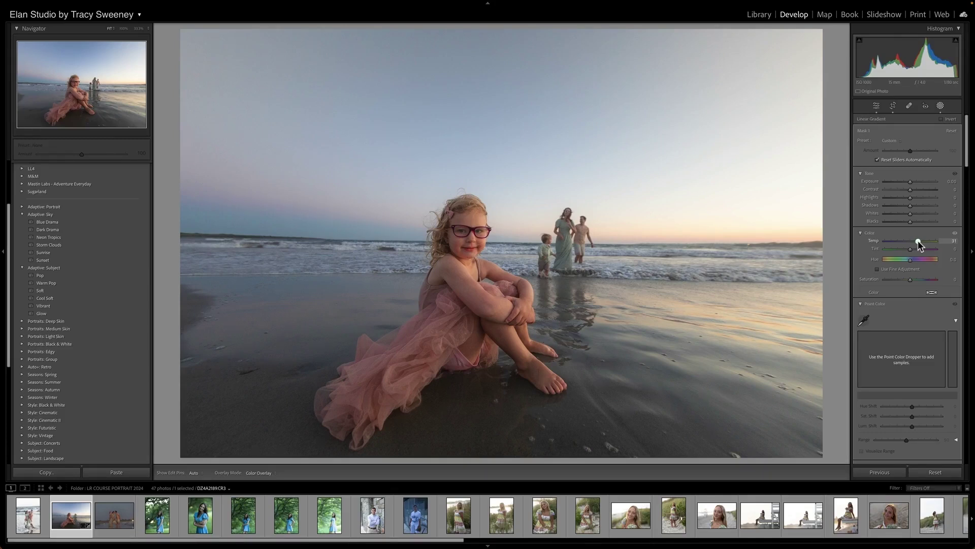
pyautogui.moveTo(918, 242); pyautogui.dragTo(918, 242)
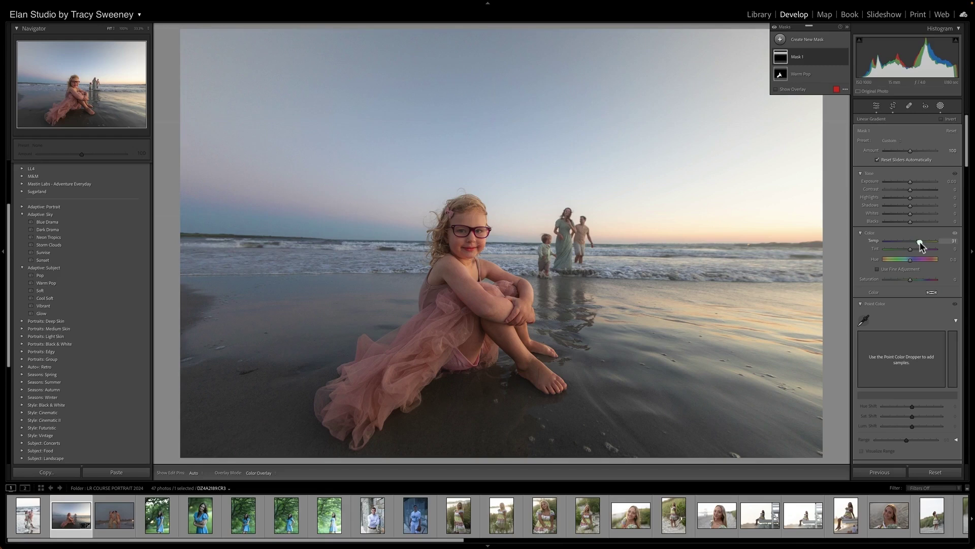
pyautogui.moveTo(919, 241); pyautogui.dragTo(895, 243)
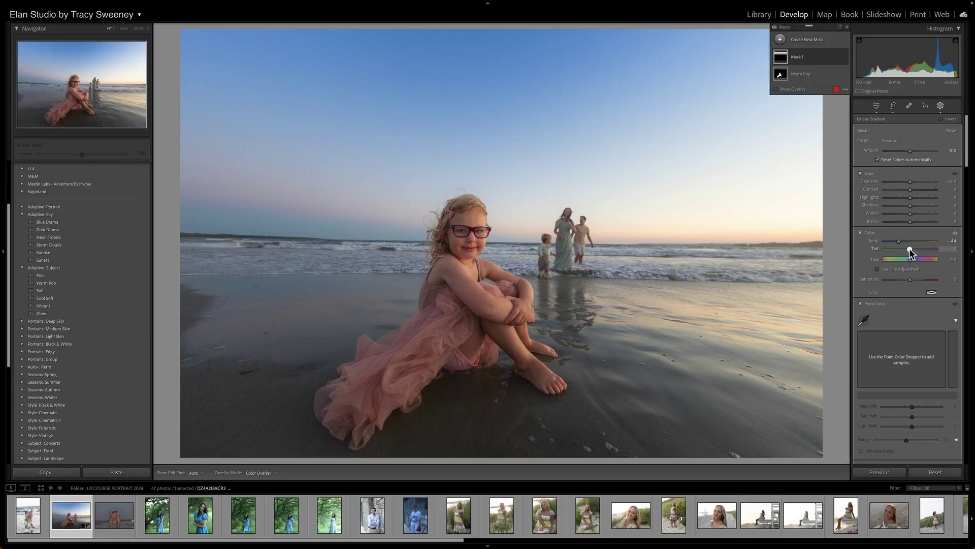
pyautogui.moveTo(910, 248); pyautogui.dragTo(889, 248)
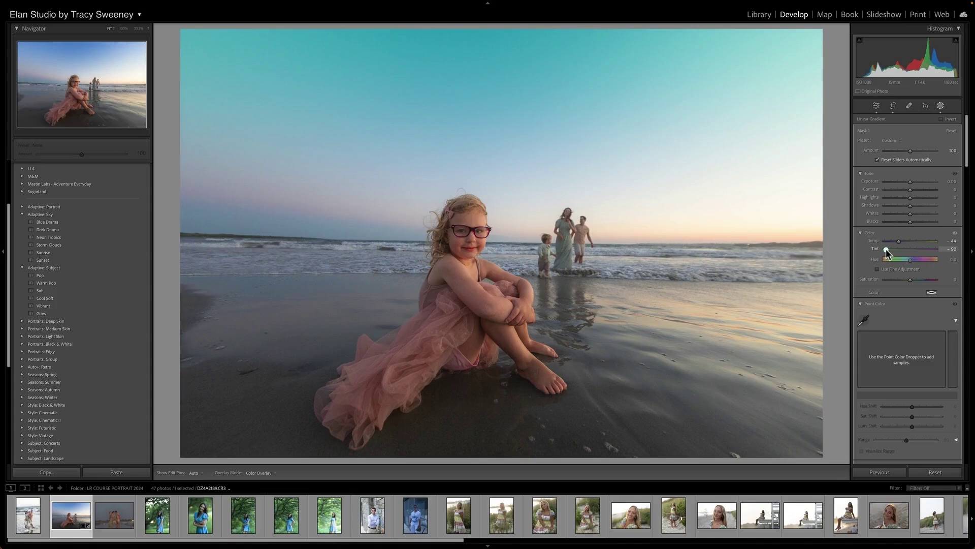
pyautogui.moveTo(886, 248); pyautogui.dragTo(908, 249)
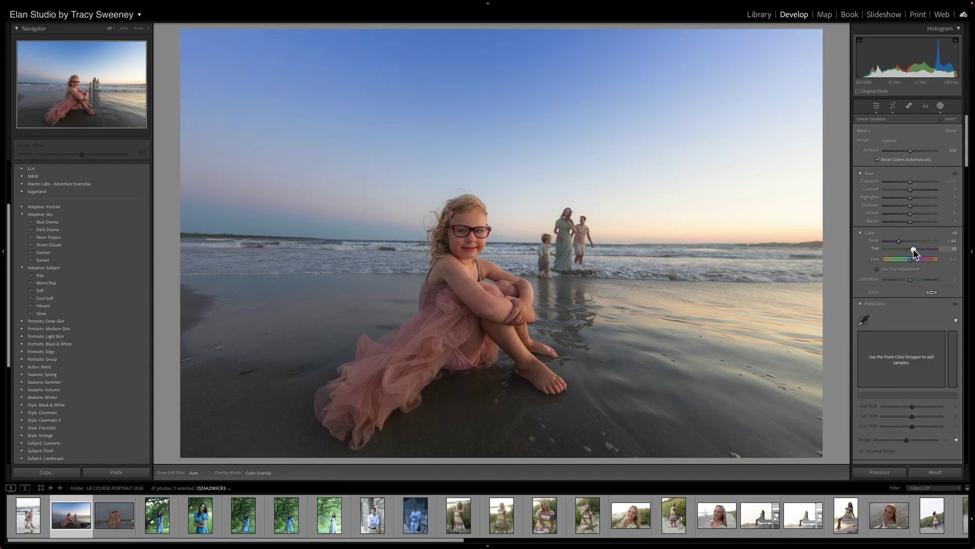
pyautogui.doubleClick(913, 248)
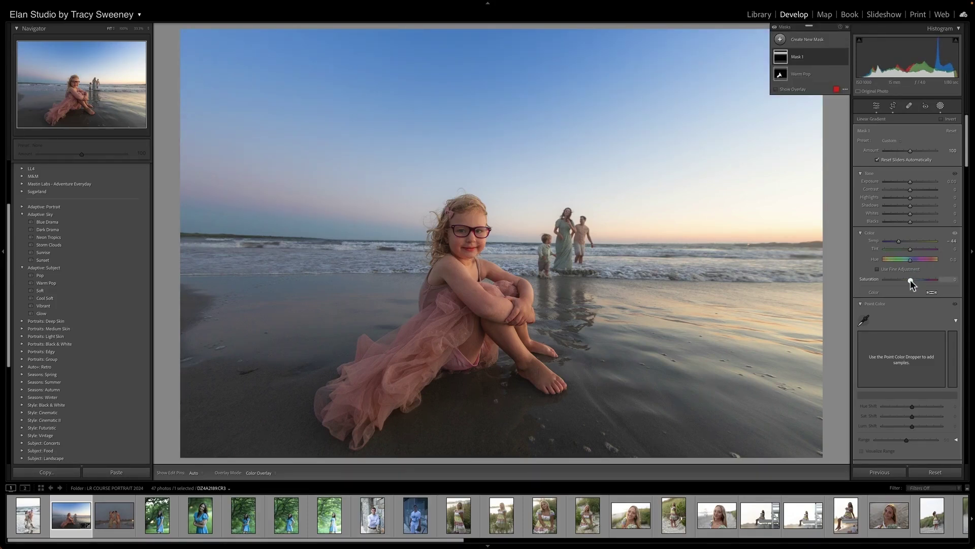
pyautogui.moveTo(910, 279)
pyautogui.mouseDown()
pyautogui.moveTo(921, 278)
pyautogui.moveTo(898, 281)
pyautogui.moveTo(908, 281)
pyautogui.mouseUp()
# Compare the edited photo against the original using the backslash before/after toggle.
pyautogui.press('\\')
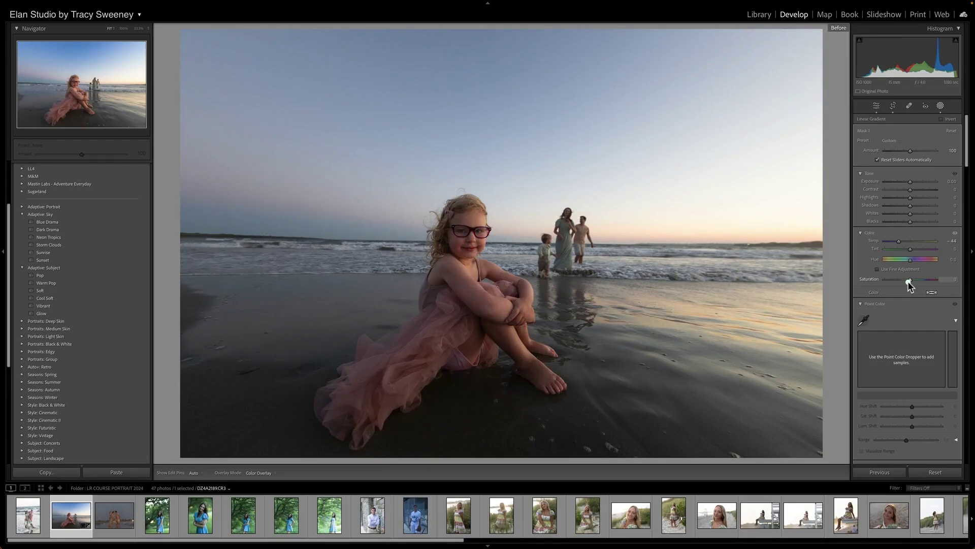
pyautogui.press('\\')
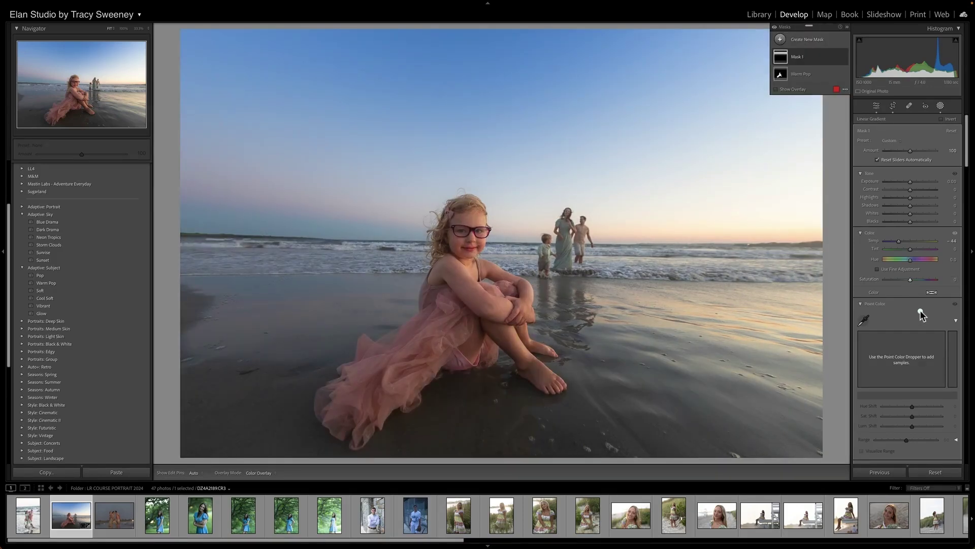
pyautogui.scroll(-1, 922, 315)
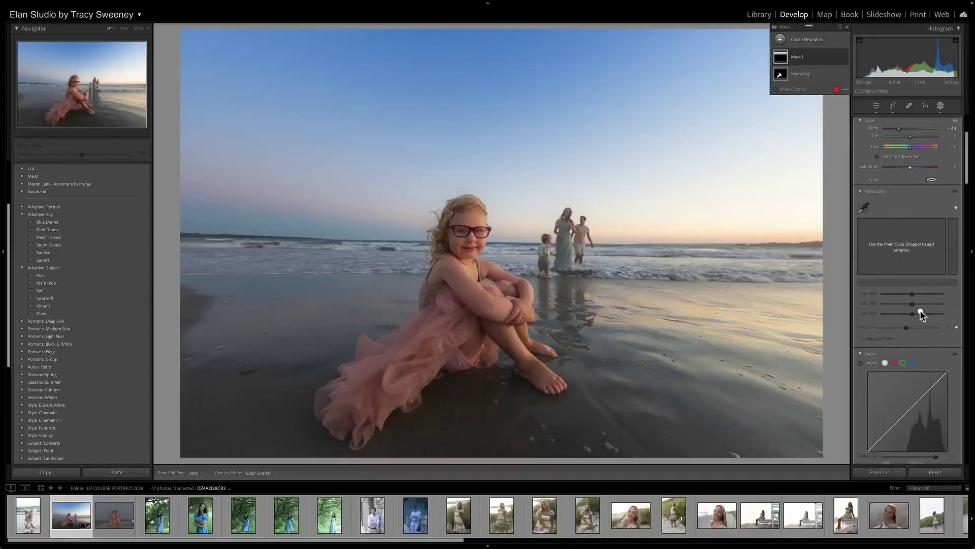
pyautogui.scroll(-3, 919, 309)
pyautogui.scroll(-10, 919, 311)
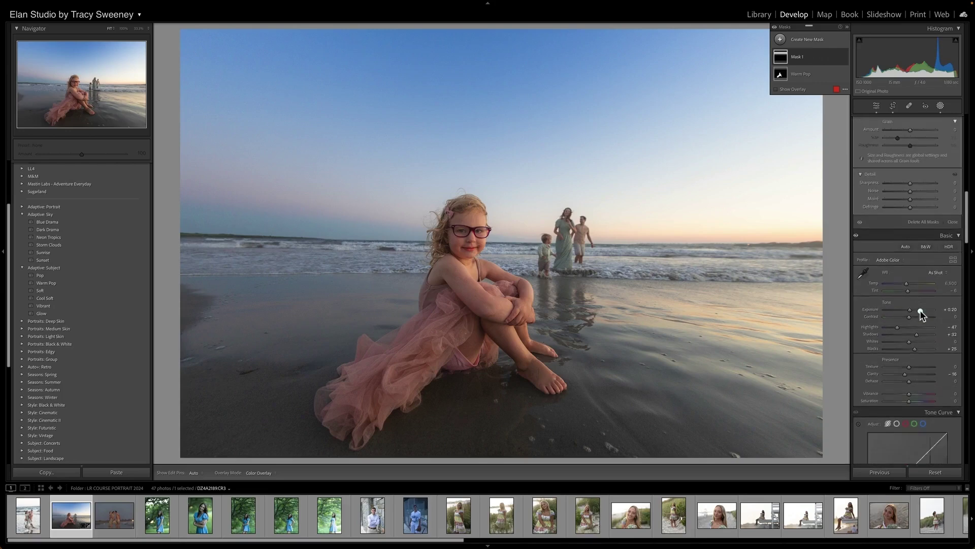
pyautogui.scroll(-10, 919, 310)
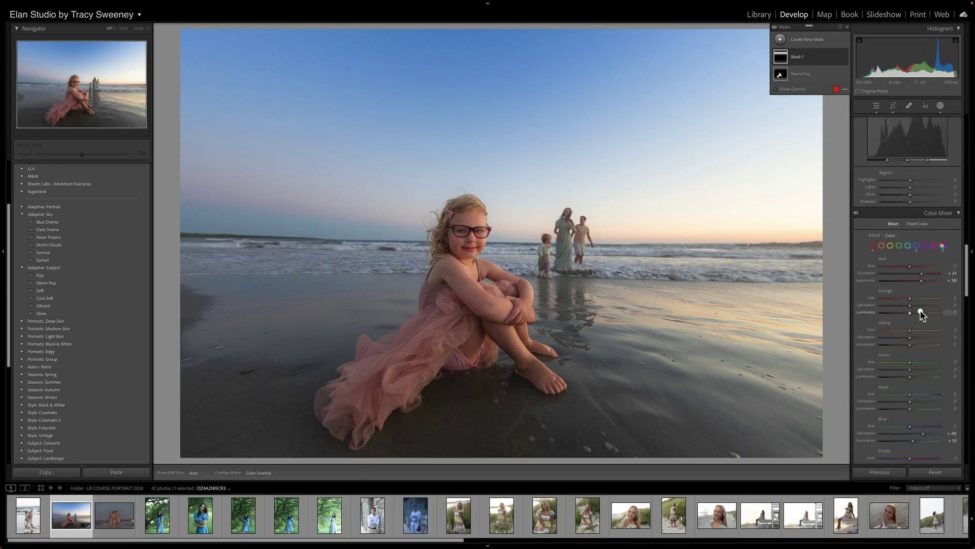
pyautogui.scroll(-10, 919, 310)
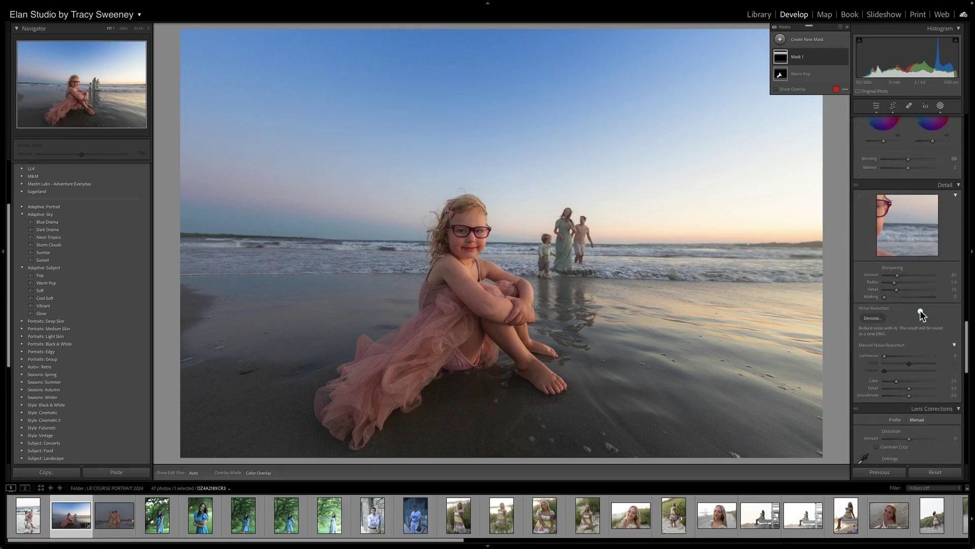
pyautogui.scroll(-10, 919, 310)
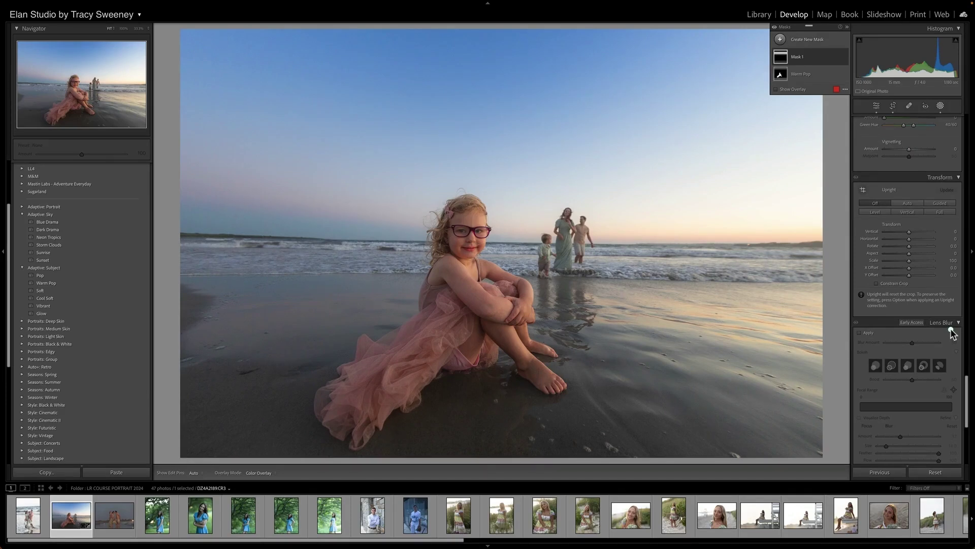
# Enable Lens Blur, toggle it off and on to compare, and set Blur Amount to 50.
pyautogui.click(859, 334)
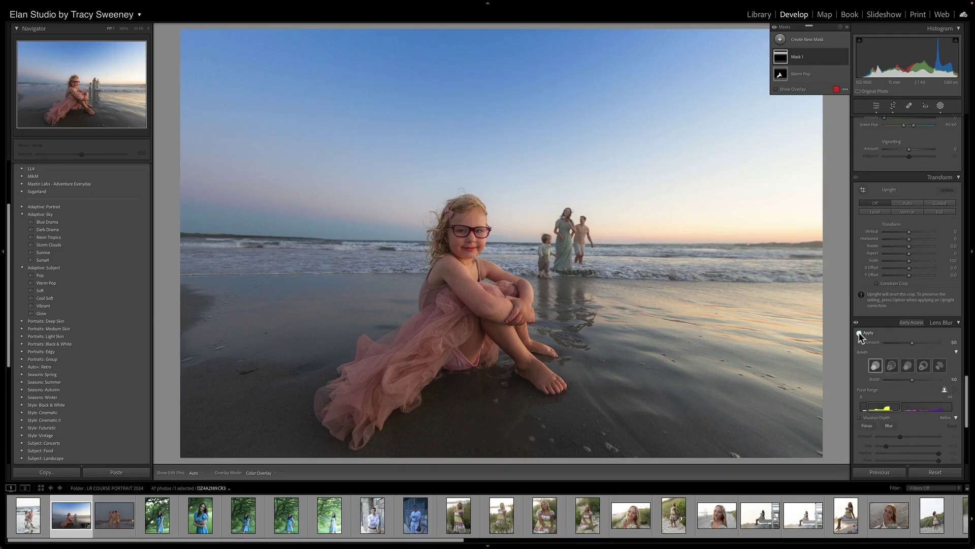
pyautogui.click(860, 333)
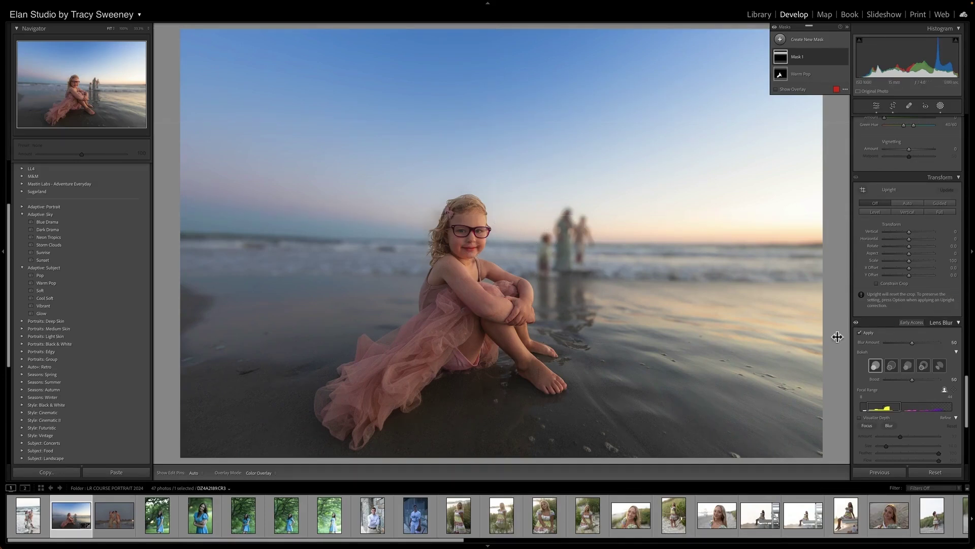
pyautogui.click(860, 332)
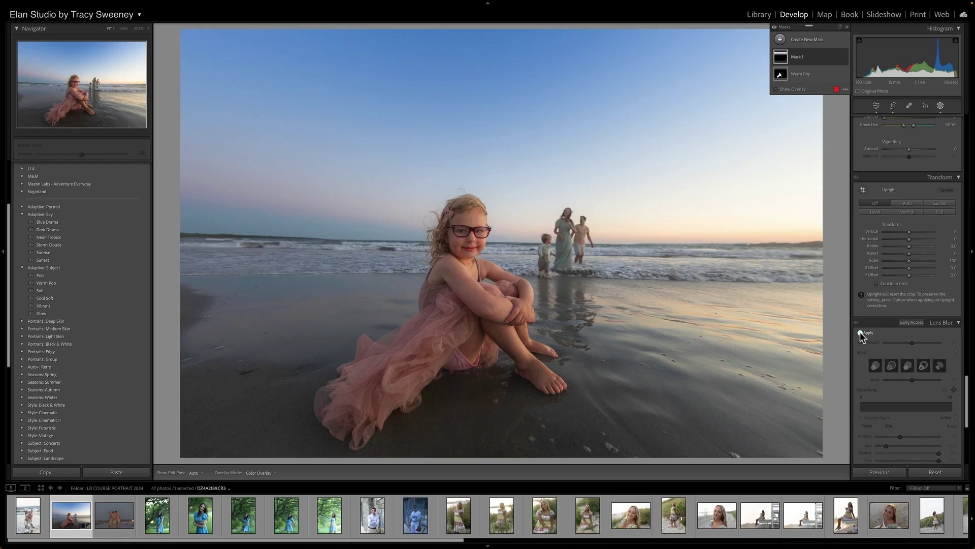
pyautogui.click(860, 333)
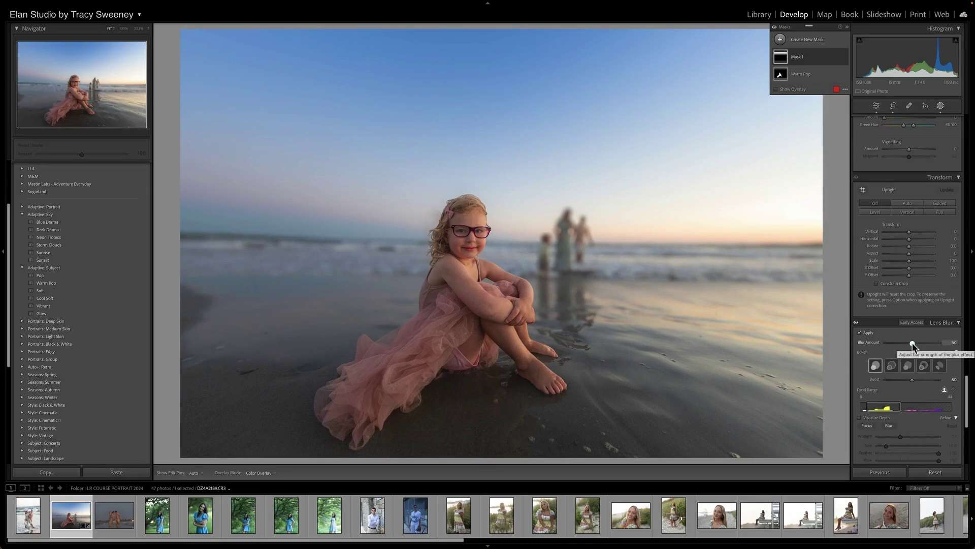
pyautogui.moveTo(913, 345)
pyautogui.mouseDown()
pyautogui.moveTo(947, 344)
pyautogui.moveTo(873, 345)
pyautogui.moveTo(908, 345)
pyautogui.mouseUp()
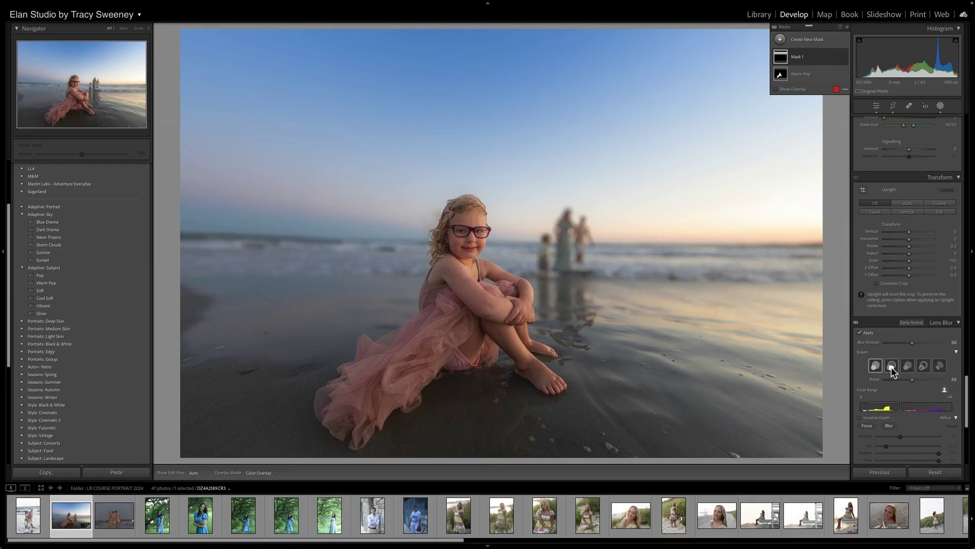
# Try the Bubble, 5-Blade and Ring bokeh shapes, then return to the first circular shape.
pyautogui.click(891, 366)
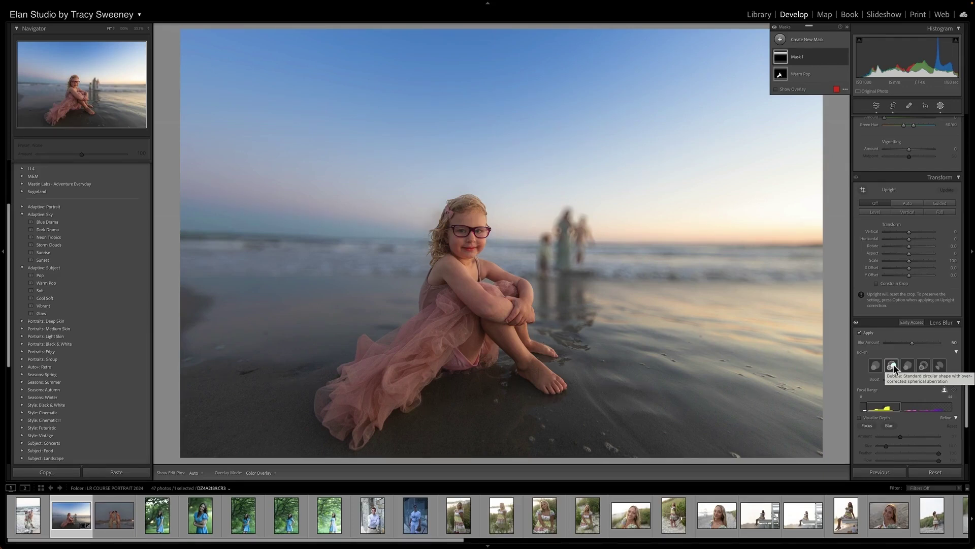
pyautogui.click(892, 366)
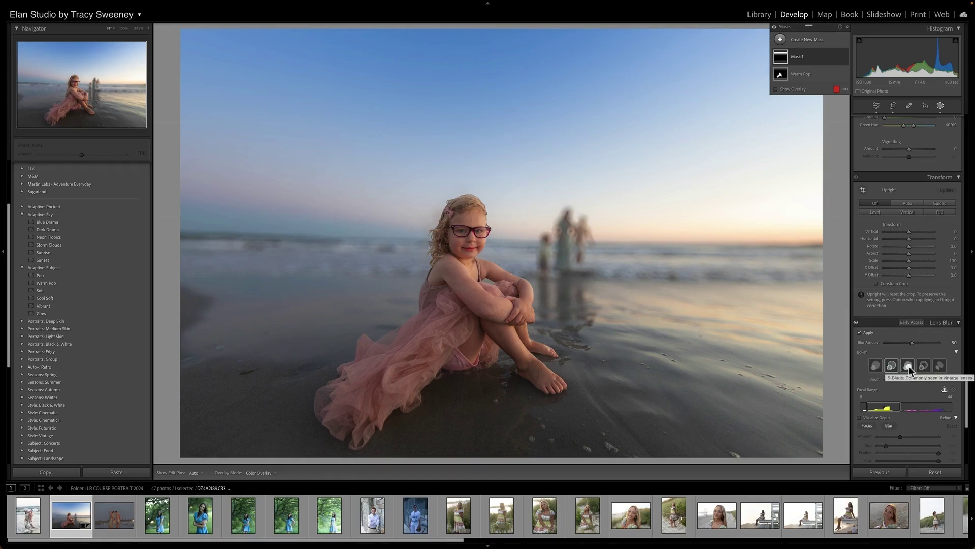
pyautogui.click(908, 365)
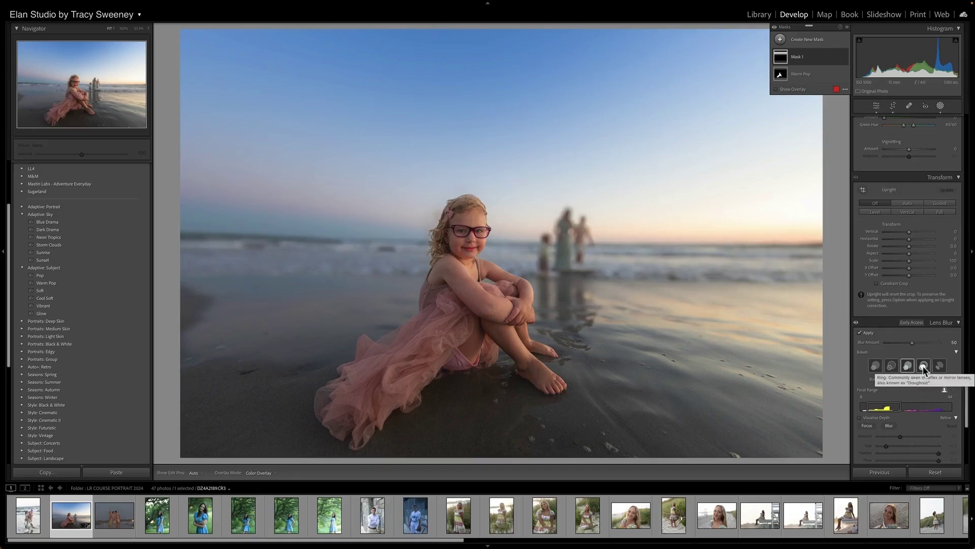
pyautogui.click(922, 366)
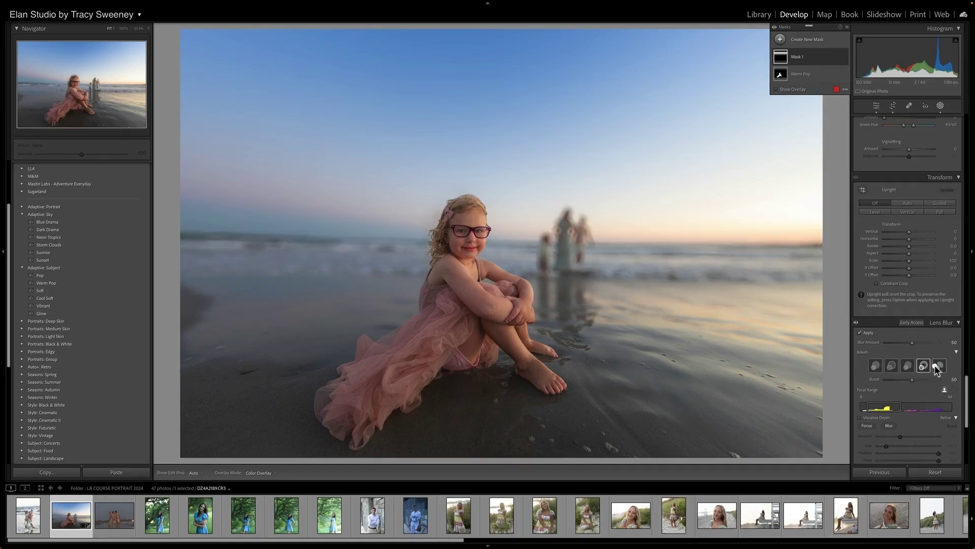
pyautogui.click(876, 365)
pyautogui.scroll(-3, 878, 364)
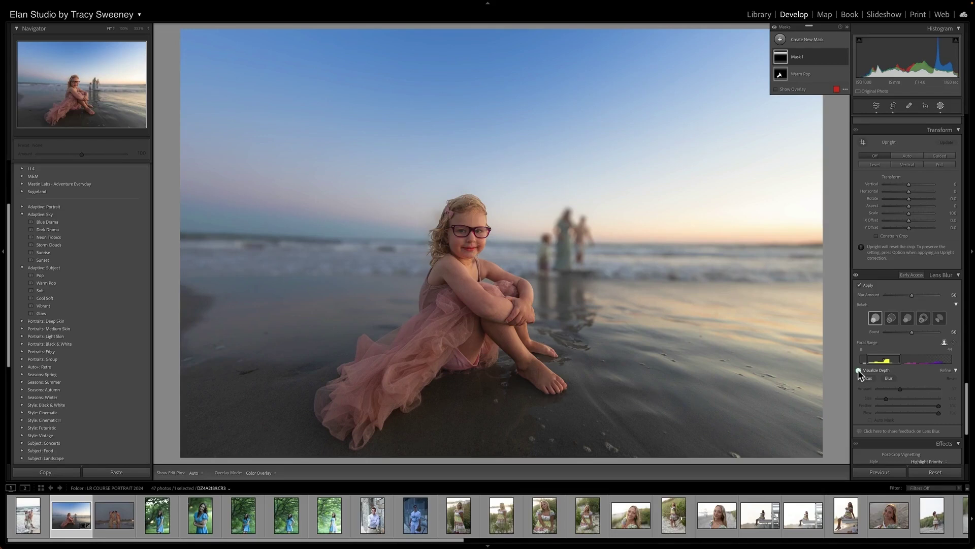
pyautogui.click(858, 369)
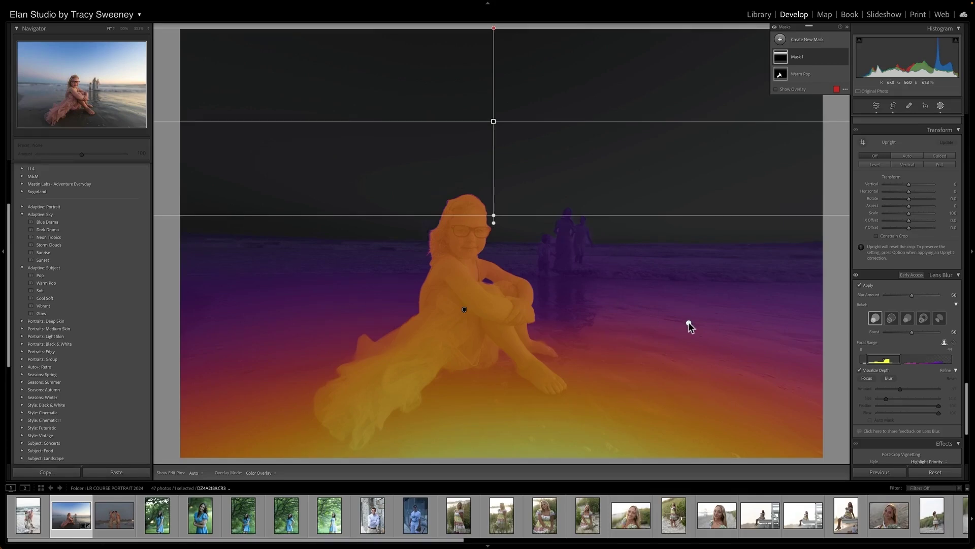
pyautogui.scroll(-1, 940, 358)
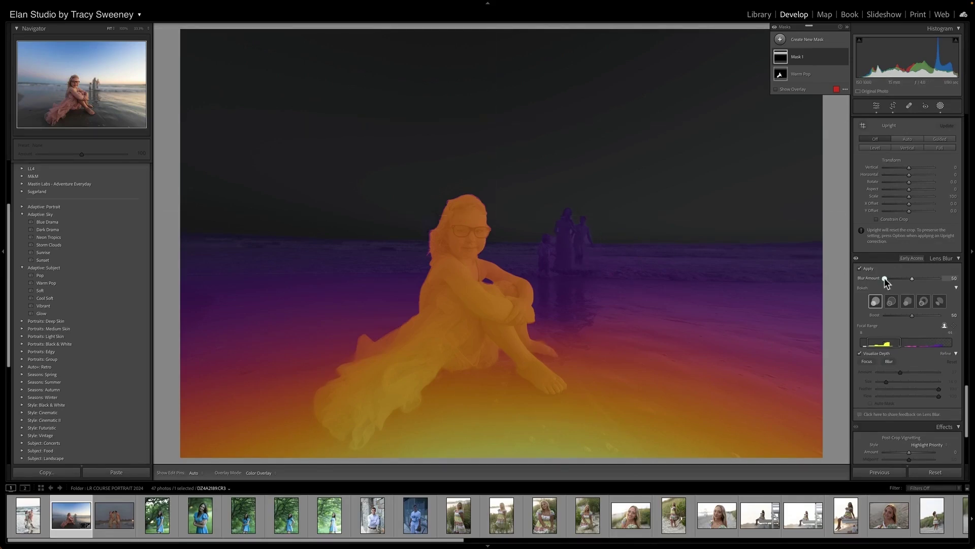
pyautogui.click(859, 352)
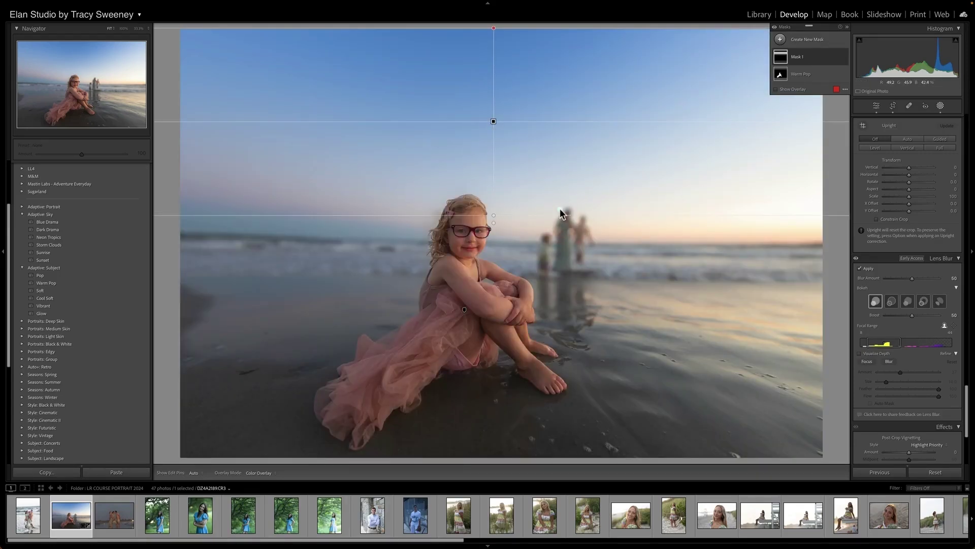
pyautogui.click(858, 353)
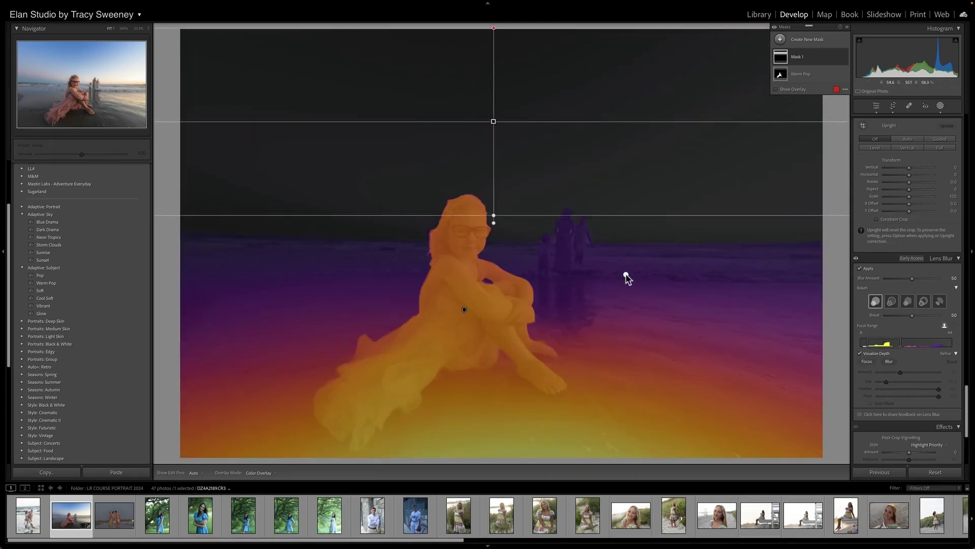
# Hide the depth map, adjust the Focus brush amount, then paint the Blur brush over the family.
pyautogui.click(859, 352)
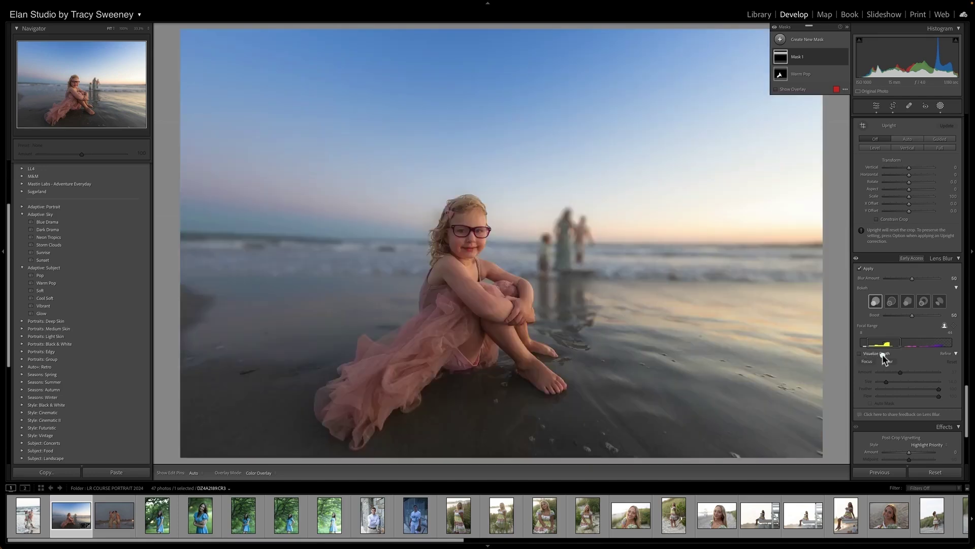
pyautogui.scroll(-3, 869, 364)
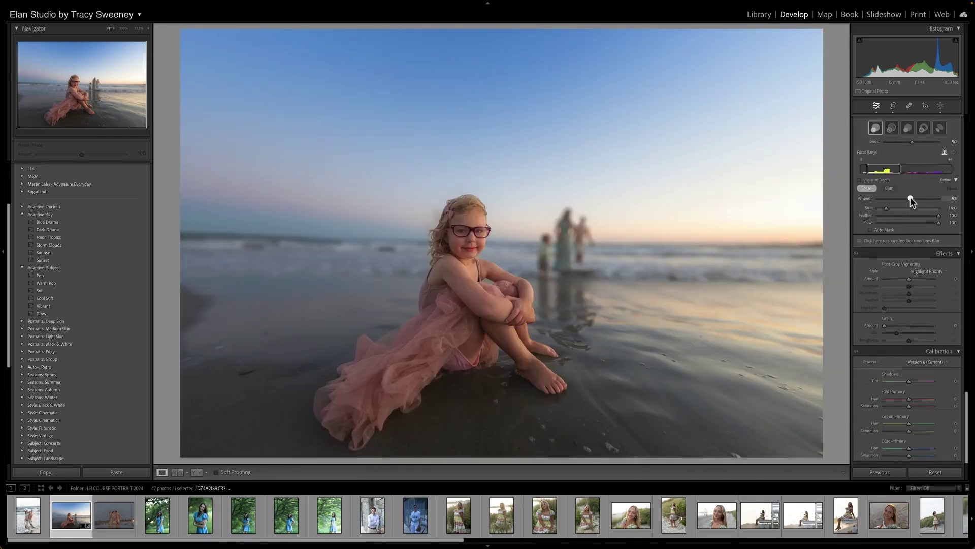
pyautogui.moveTo(898, 198); pyautogui.dragTo(896, 198)
pyautogui.moveTo(899, 198); pyautogui.dragTo(906, 199)
pyautogui.click(568, 225)
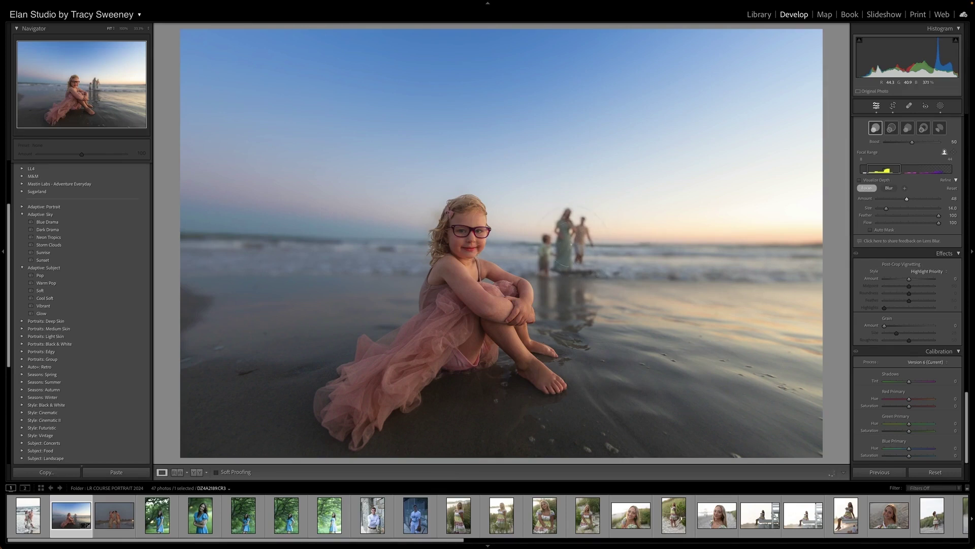
pyautogui.moveTo(907, 199); pyautogui.dragTo(937, 199)
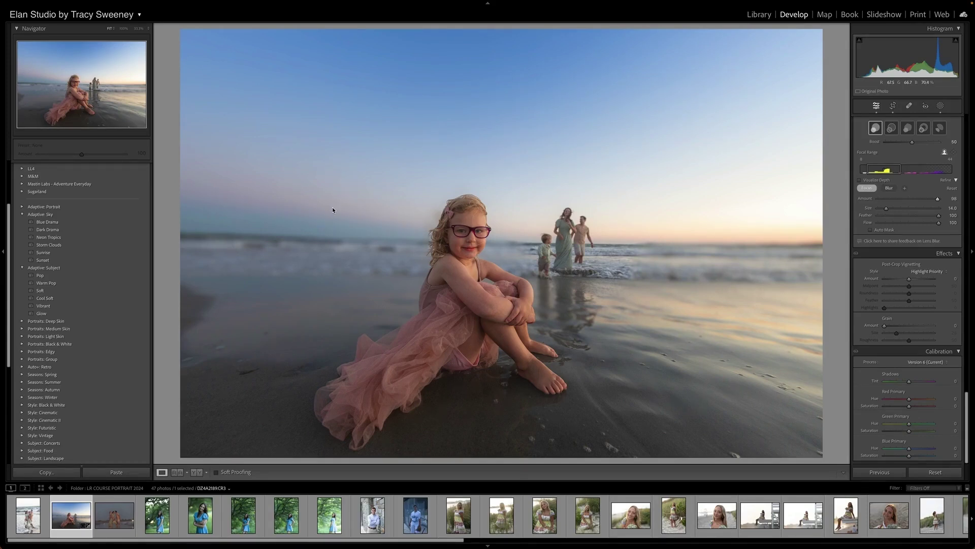
pyautogui.click(892, 188)
pyautogui.moveTo(546, 262); pyautogui.dragTo(582, 236)
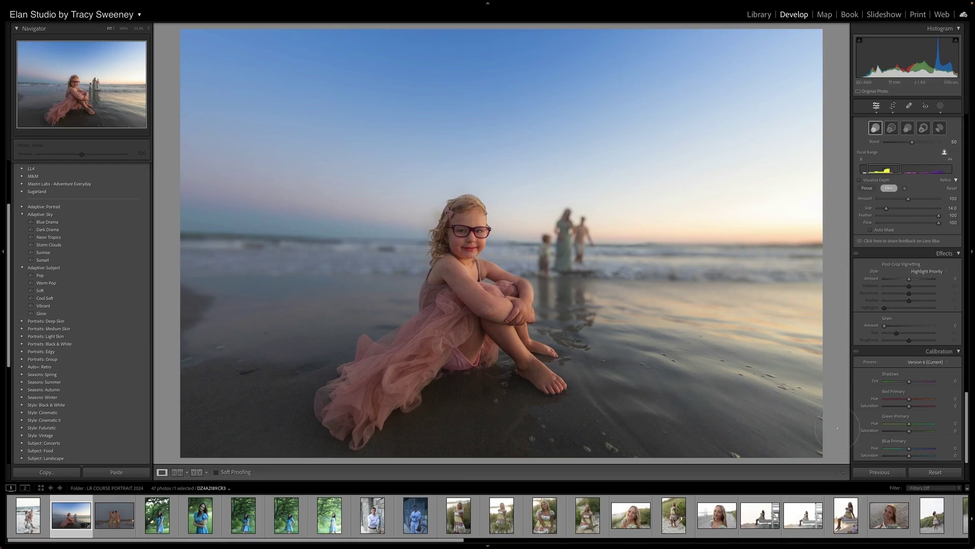
# Darken the photo's corners with a Highlight Priority post-crop vignette of about -18.
pyautogui.scroll(5, 867, 258)
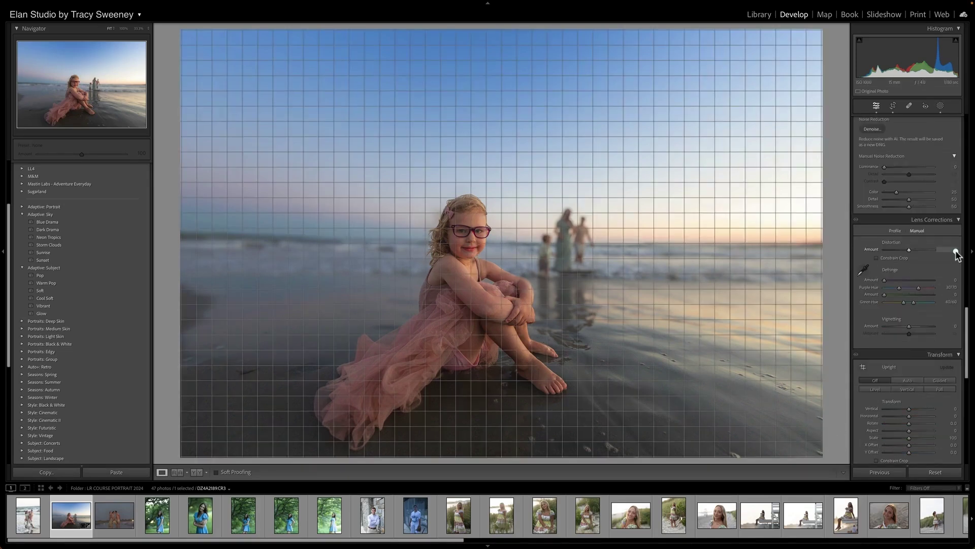
pyautogui.scroll(-5, 952, 325)
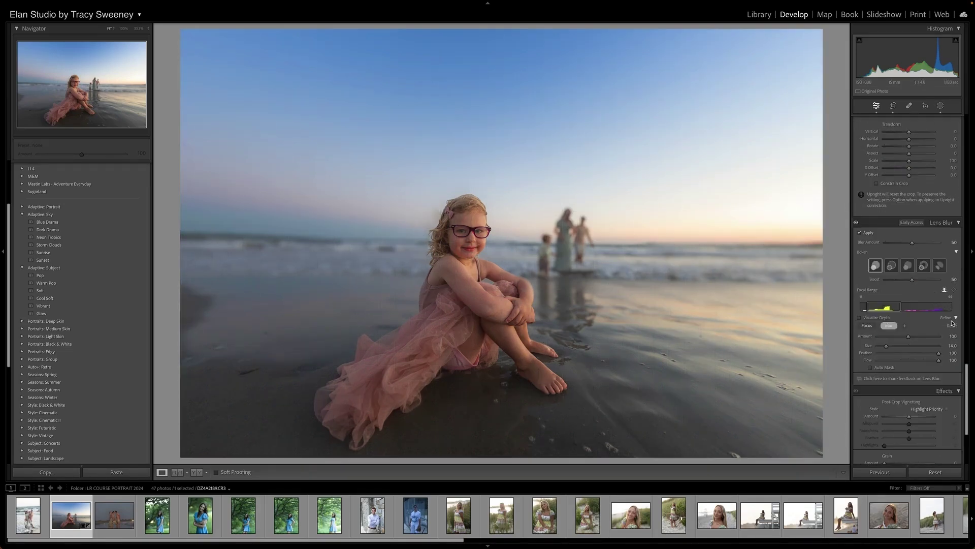
pyautogui.moveTo(909, 359); pyautogui.dragTo(905, 360)
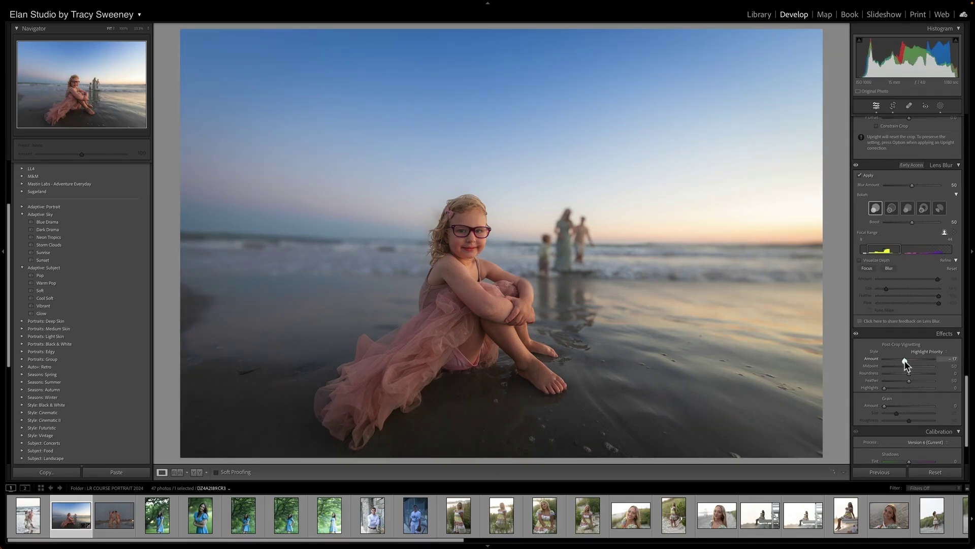
pyautogui.moveTo(905, 360); pyautogui.dragTo(903, 359)
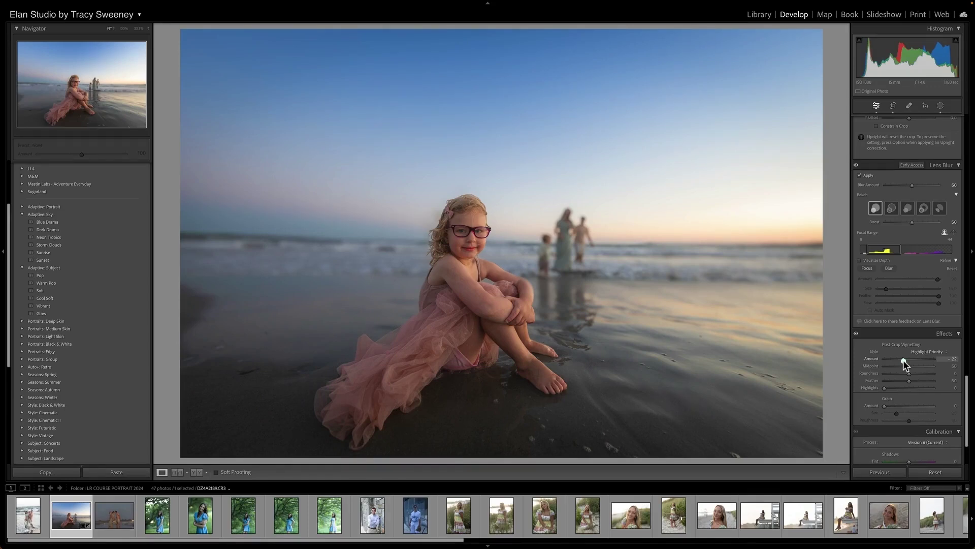
pyautogui.moveTo(903, 359)
pyautogui.mouseDown()
pyautogui.moveTo(872, 359)
pyautogui.moveTo(904, 359)
pyautogui.mouseUp()
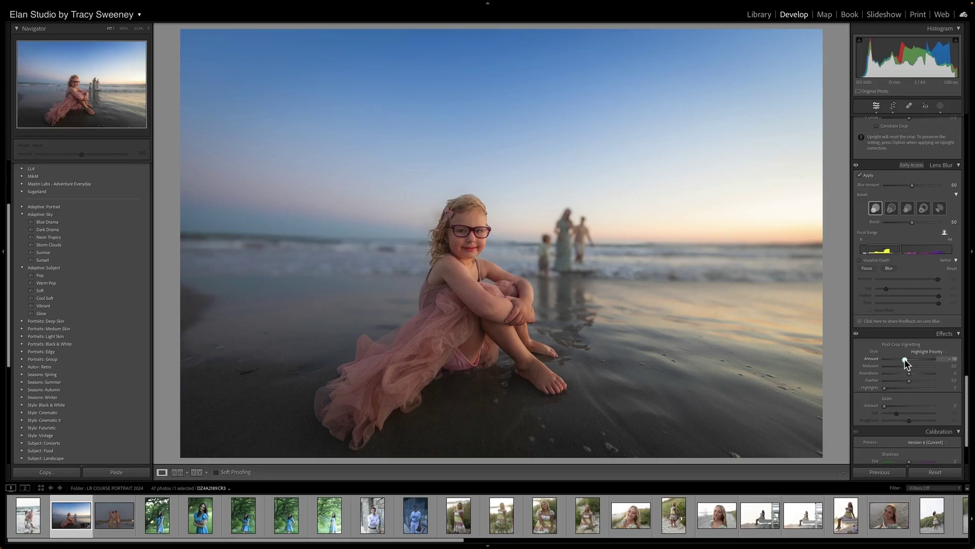
# Create a new brush mask and paint it over the girl.
pyautogui.hotkey('shift', 'w')
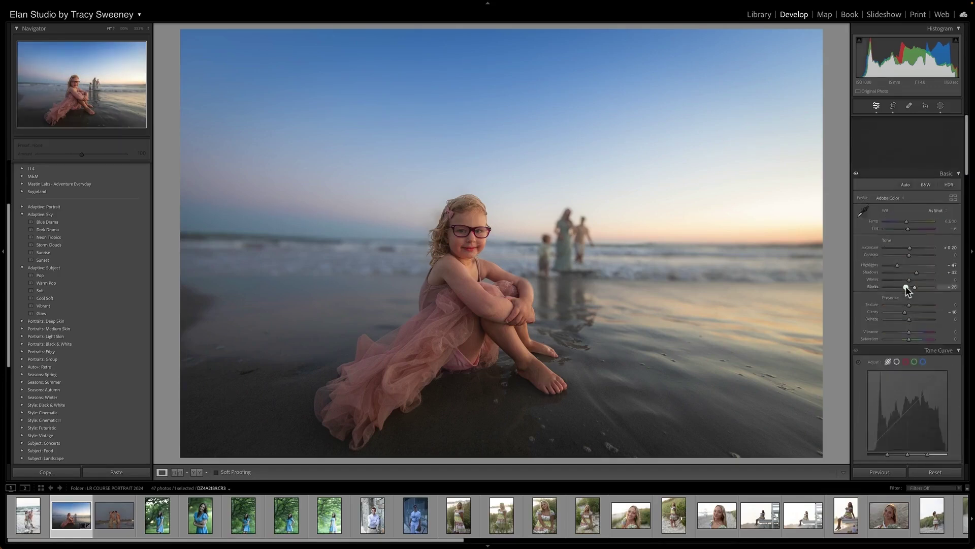
pyautogui.click(781, 41)
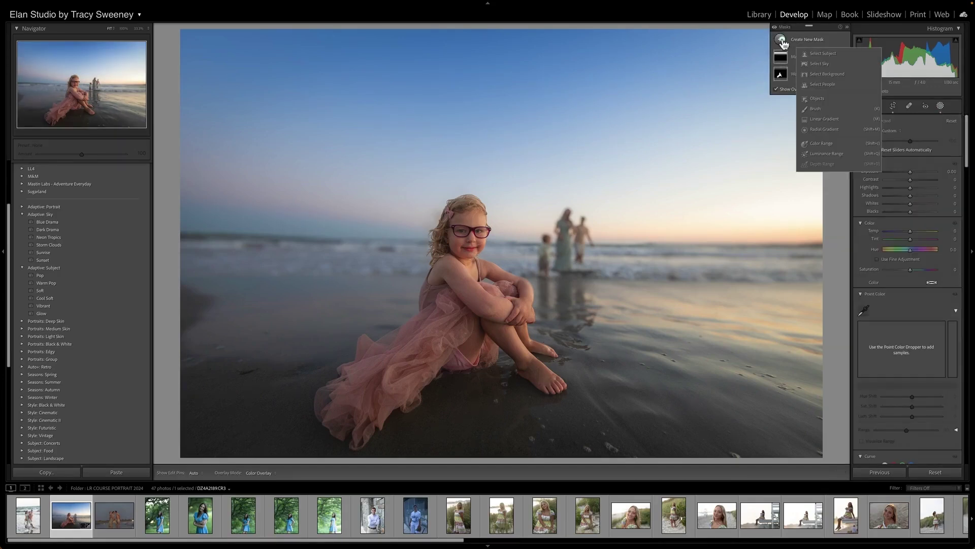
pyautogui.click(822, 108)
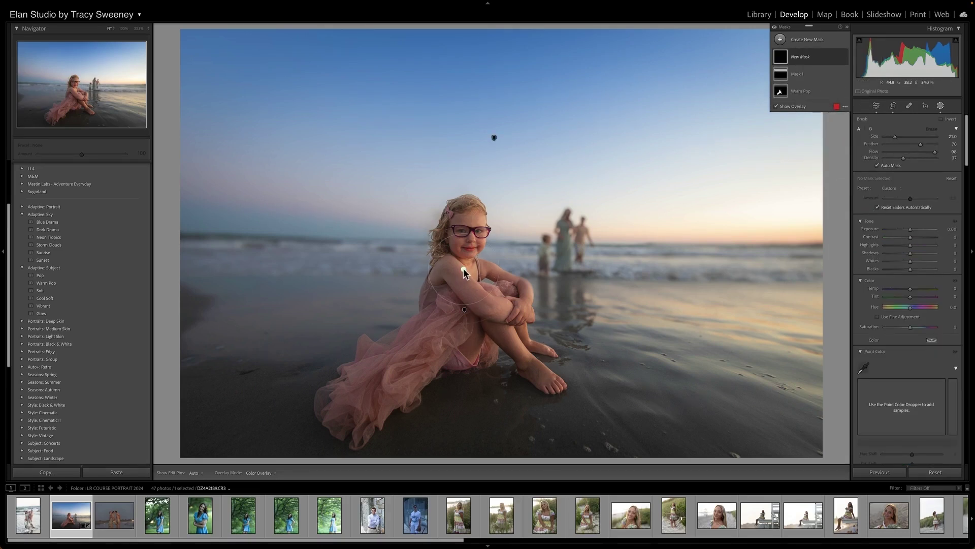
pyautogui.scroll(3, 463, 272)
pyautogui.scroll(4, 464, 270)
pyautogui.press('h')
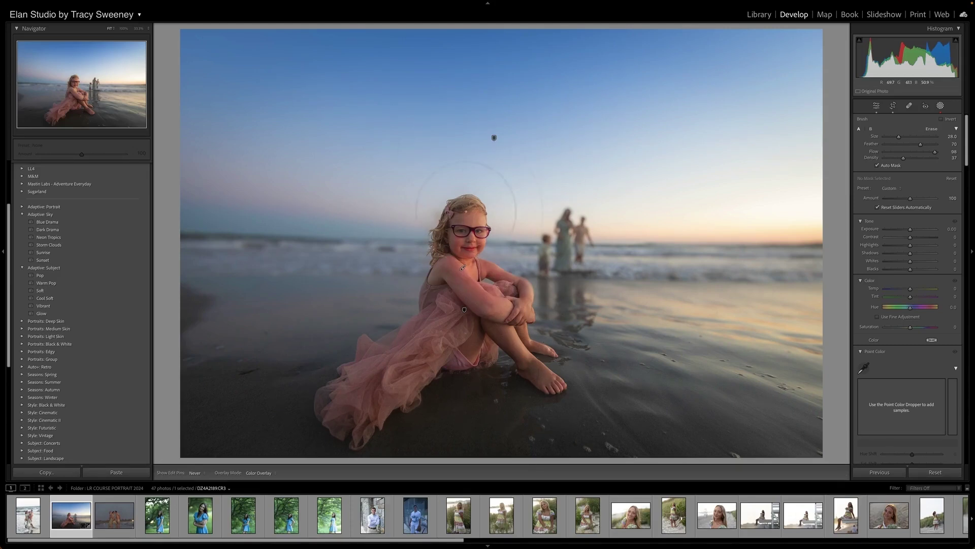
pyautogui.moveTo(472, 178); pyautogui.dragTo(386, 335)
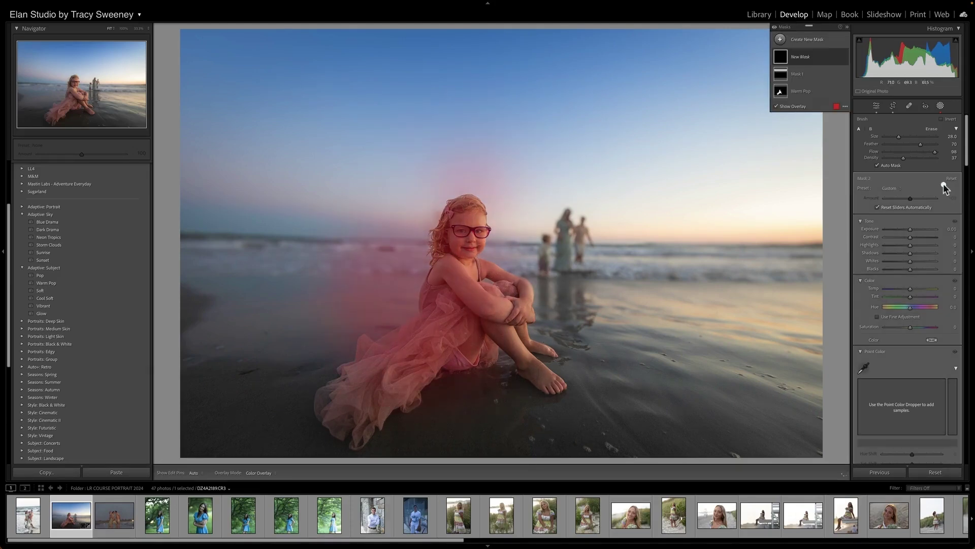
# Set the girl's mask to Shadows +40 and Exposure +0.46, then compare before and after.
pyautogui.click(919, 253)
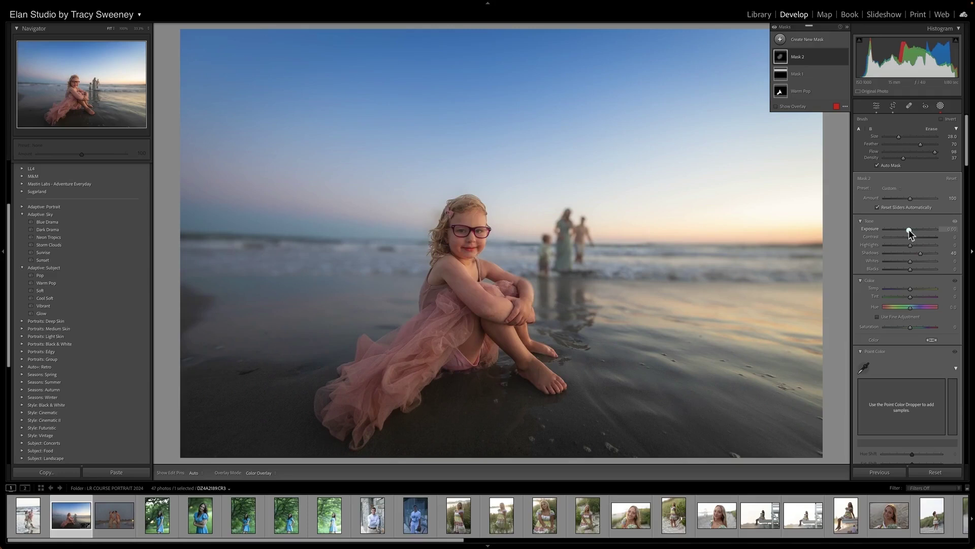
pyautogui.moveTo(909, 230); pyautogui.dragTo(910, 228)
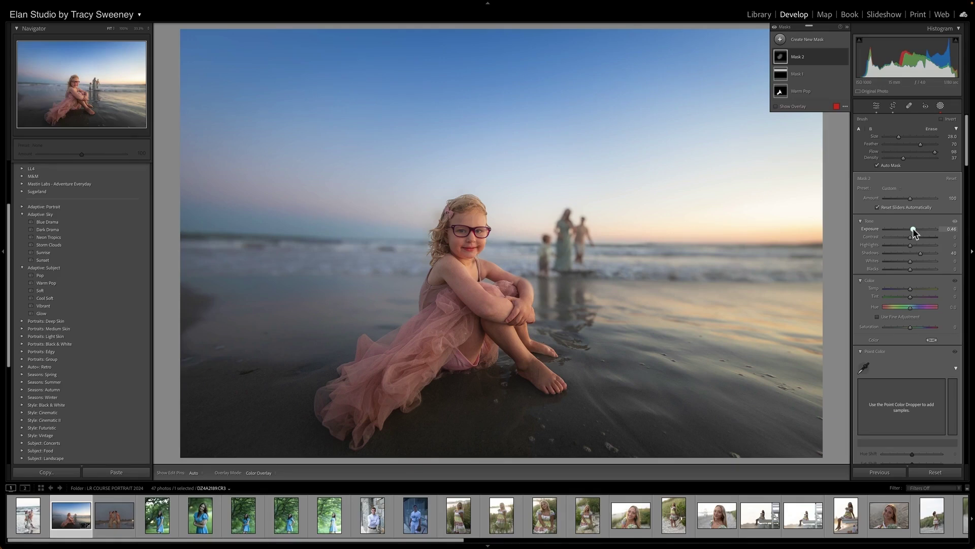
pyautogui.press('\\')
pyautogui.press('\\')
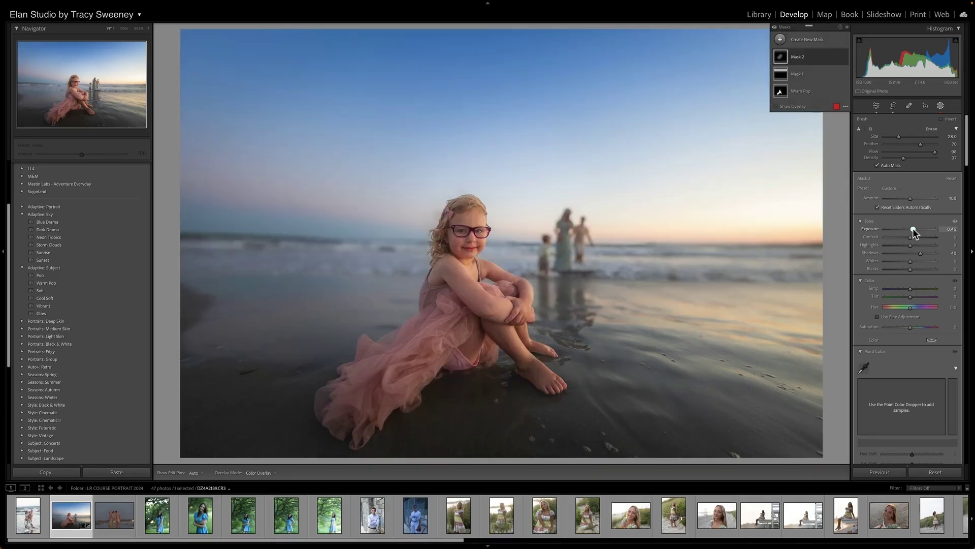